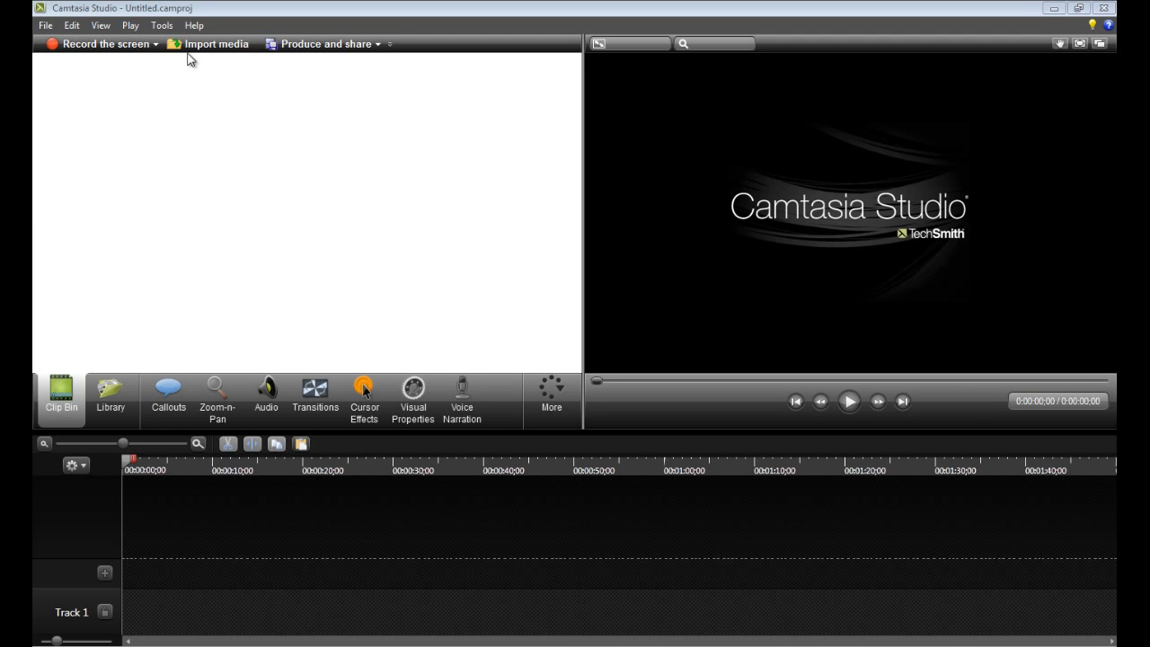
- Import the video 20130408_110214 from the Raw Video folder into the project
left_click(184, 44)
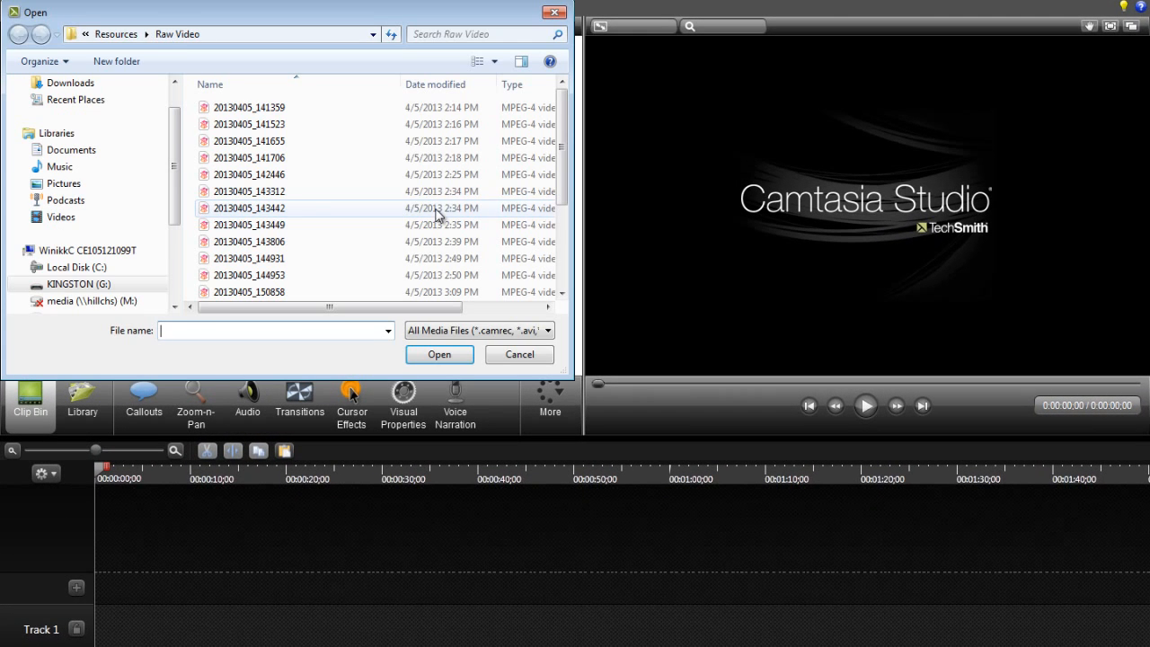
left_click_drag(567, 177, 567, 222)
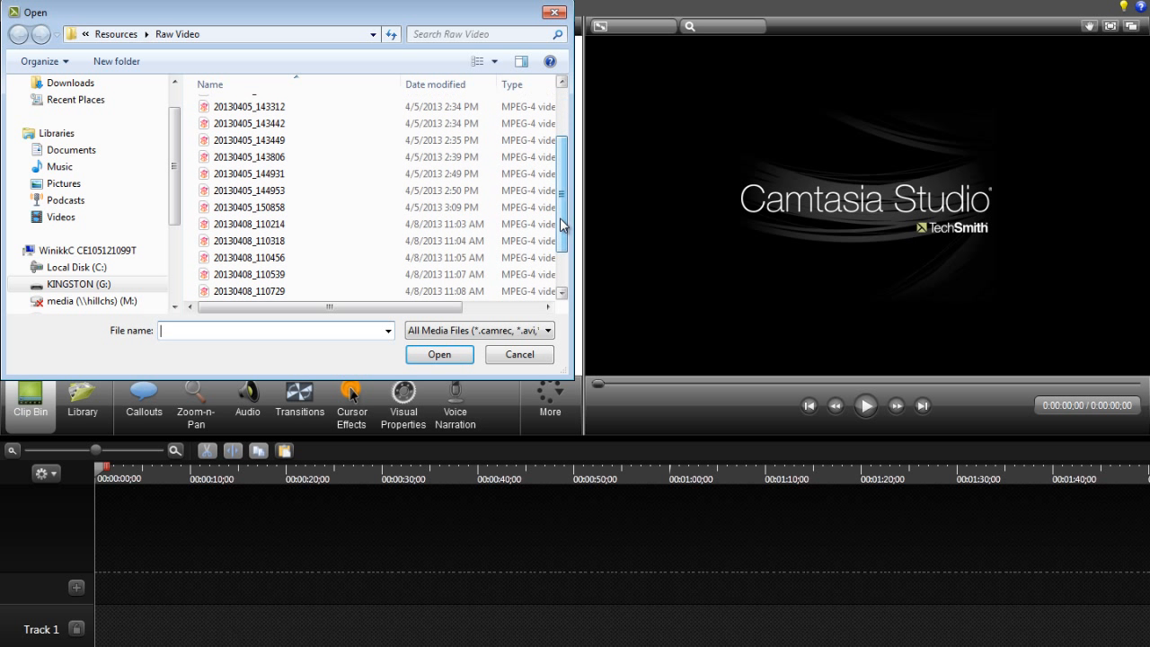
double_click(256, 234)
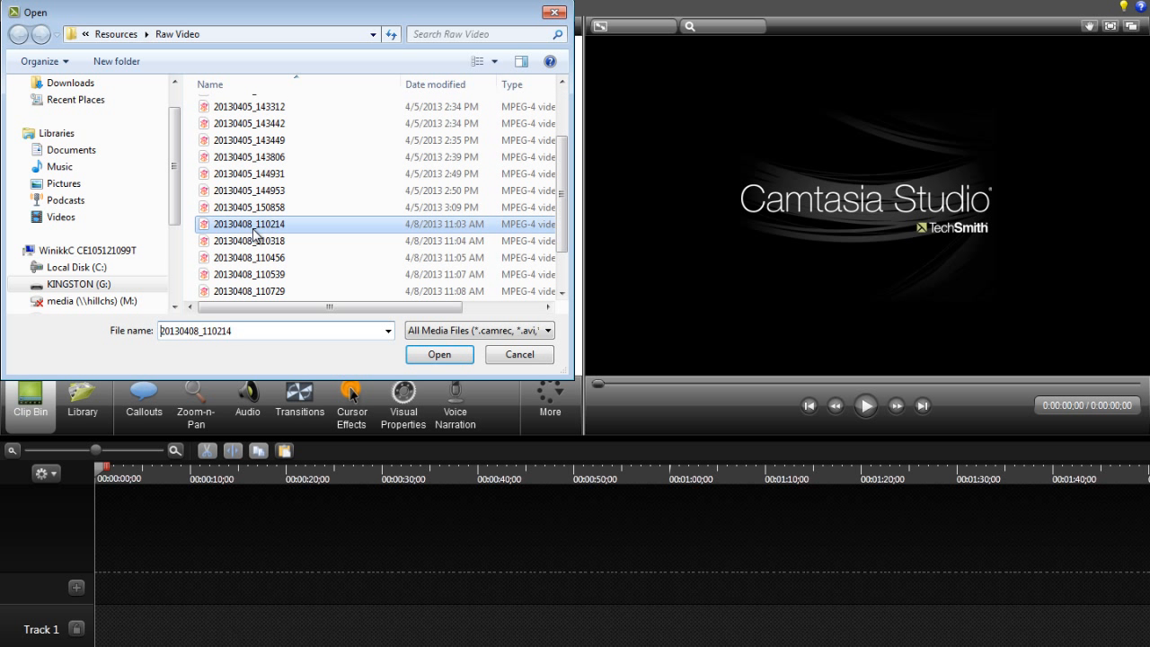
- Place the imported clip at the start of Track 1 and set the editing dimensions to 1280 x 720, YouTube & Screencast (16:9)
mouse_move(15, 96)
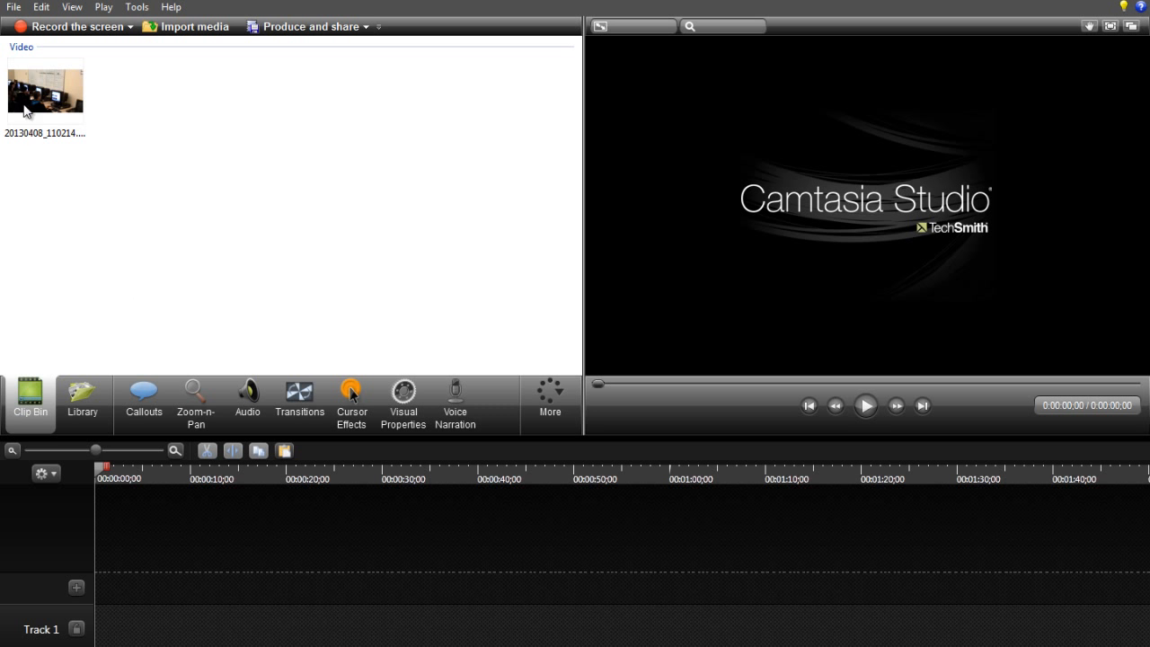
left_click_drag(28, 106, 108, 634)
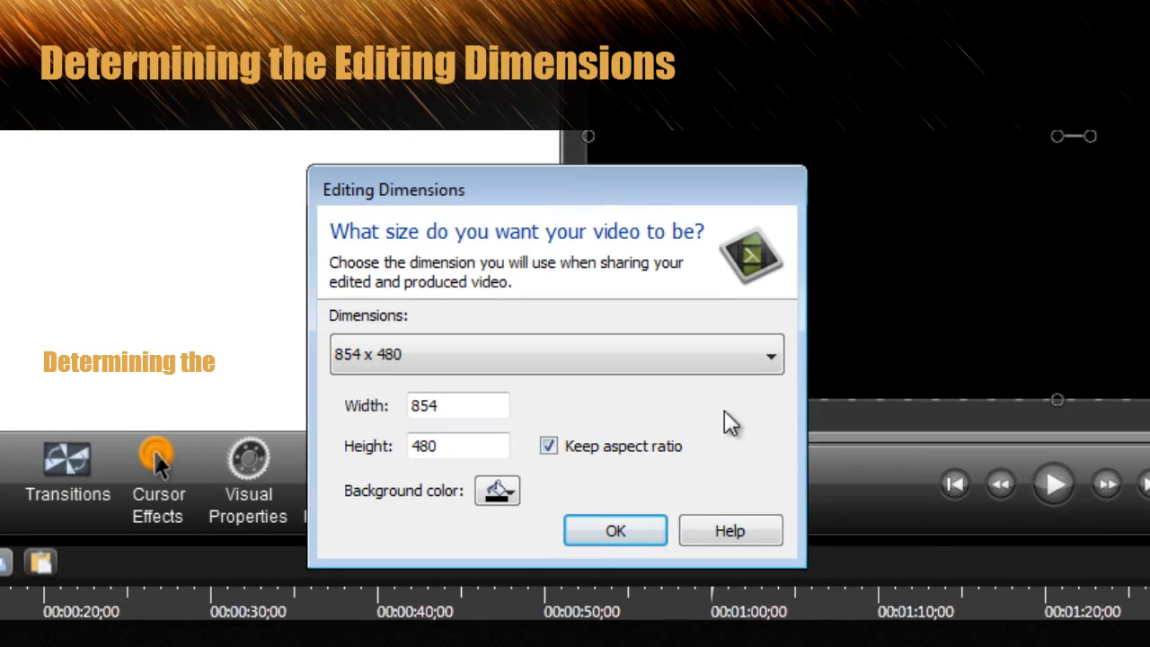
left_click(765, 363)
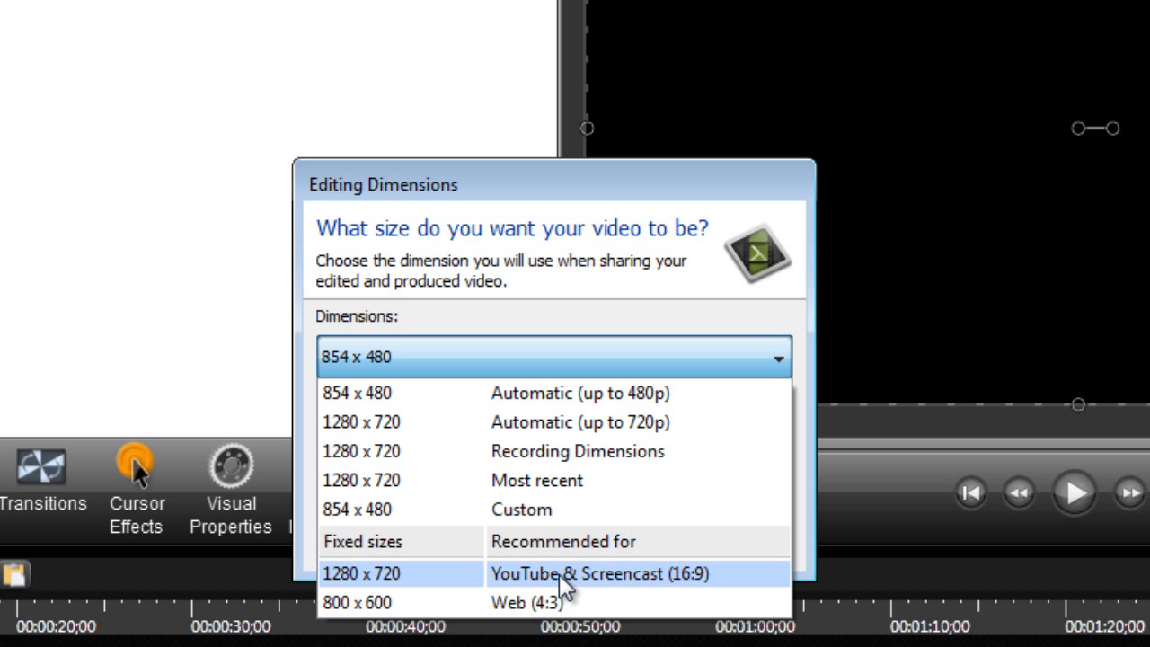
left_click(558, 574)
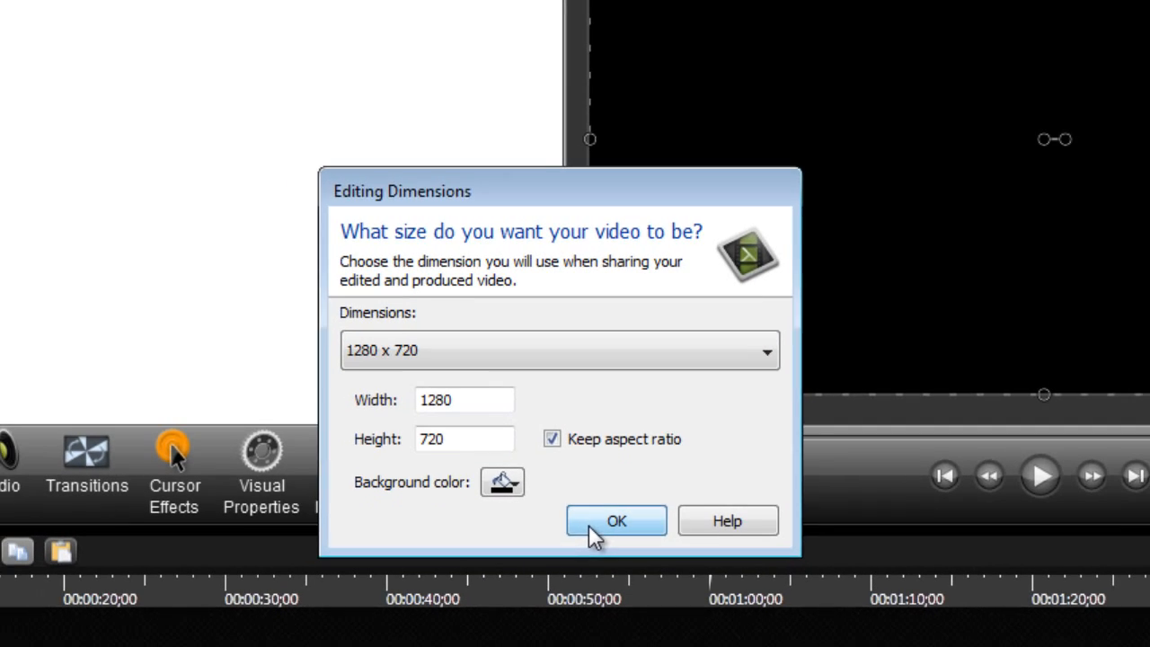
left_click(590, 526)
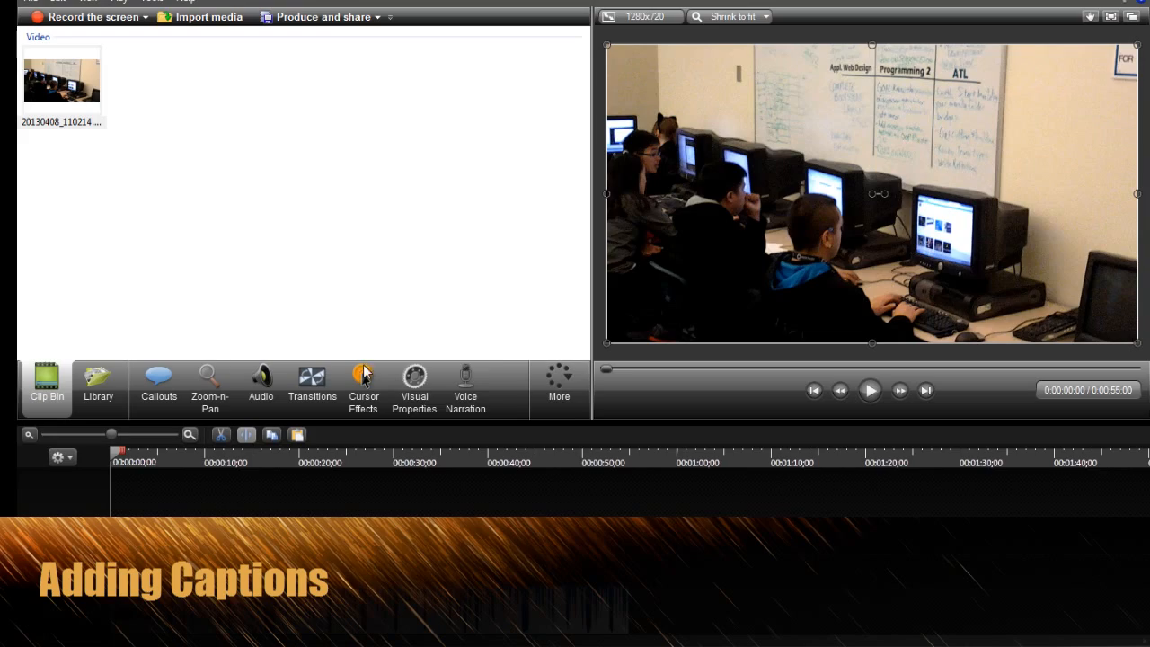
- Open the captions editor and add a first caption reading "My Classroom"
left_click(567, 396)
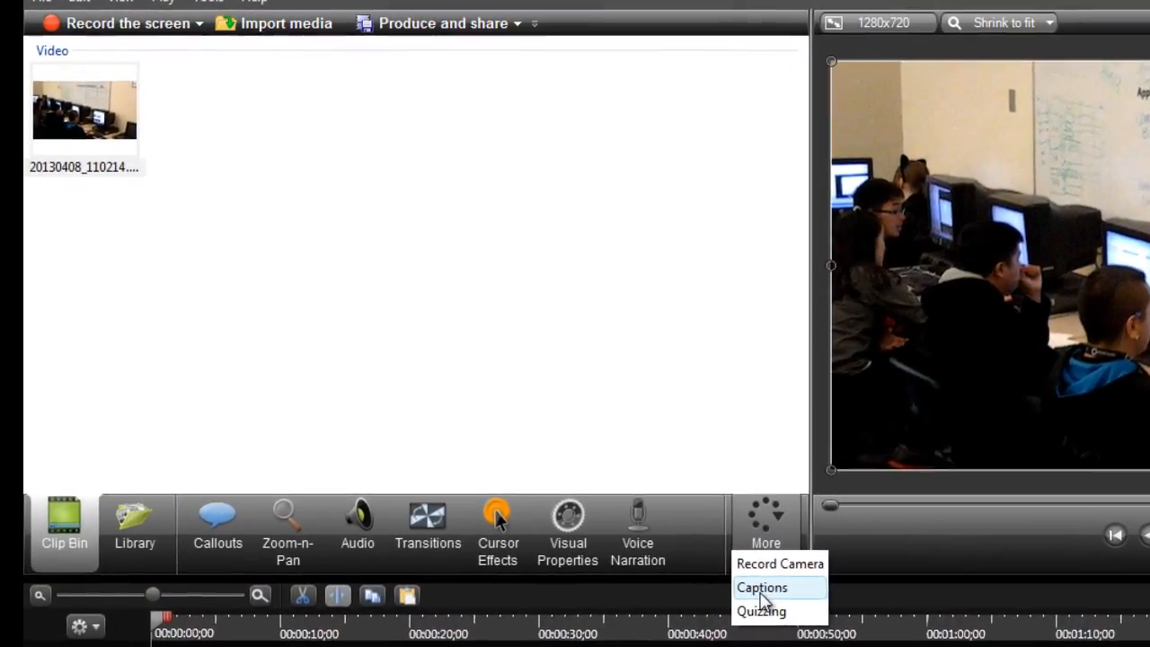
left_click(723, 557)
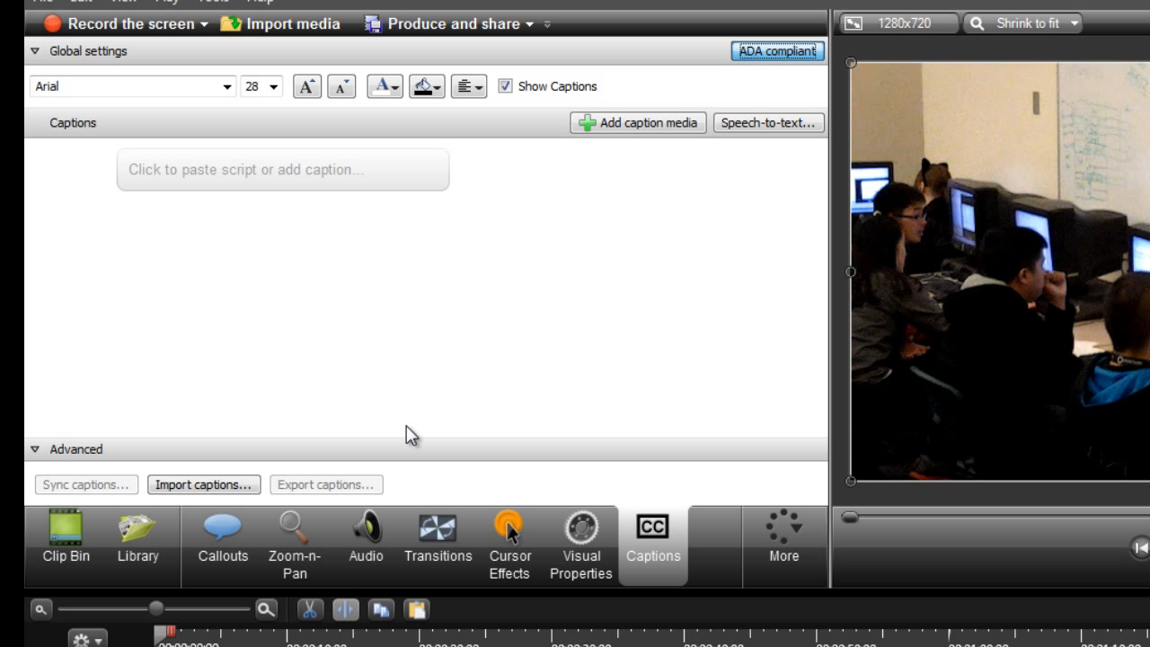
left_click(315, 171)
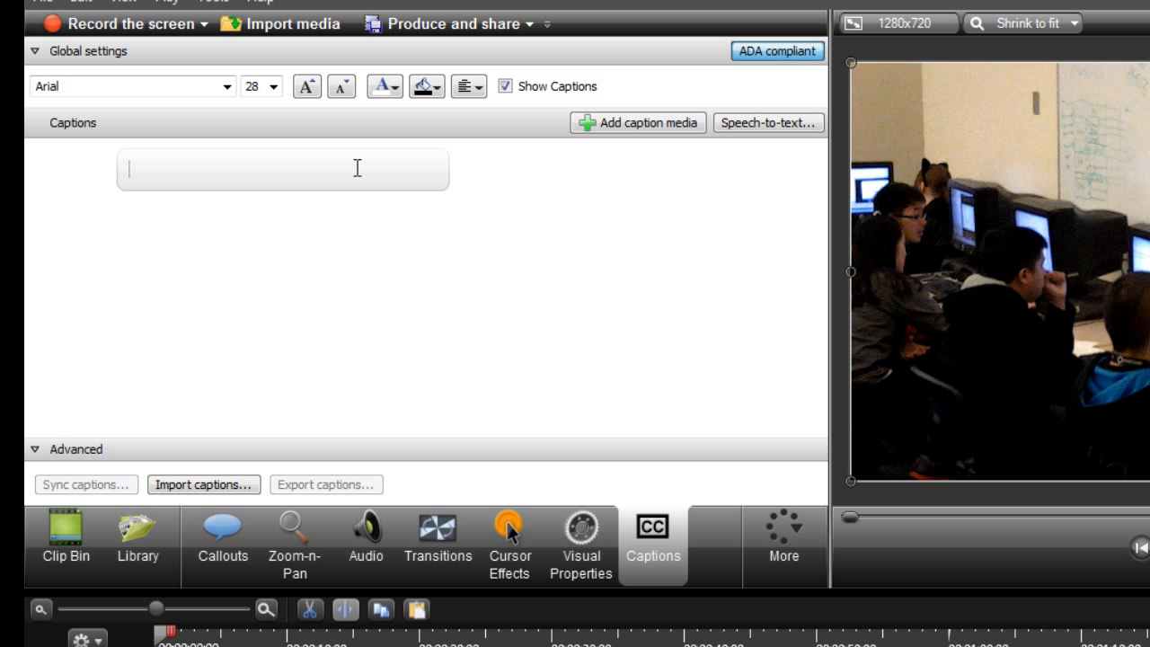
type("My Classroom")
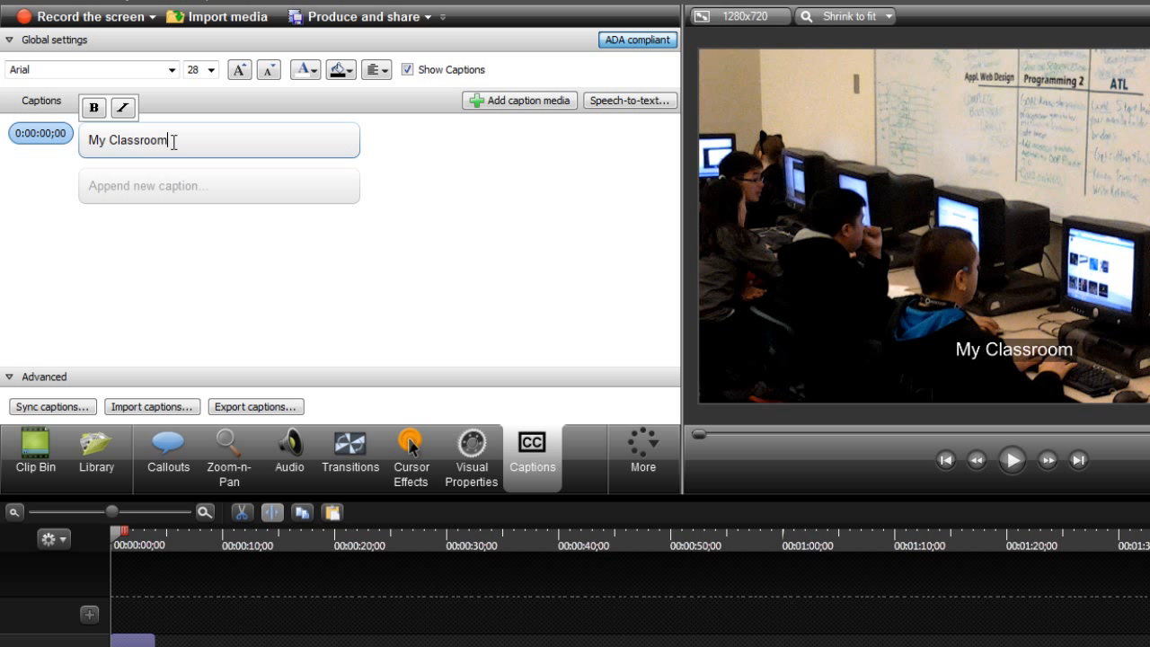
- Replace the first caption's text with "Bootstrap Layouts Part 1"
left_click_drag(171, 140, 88, 144)
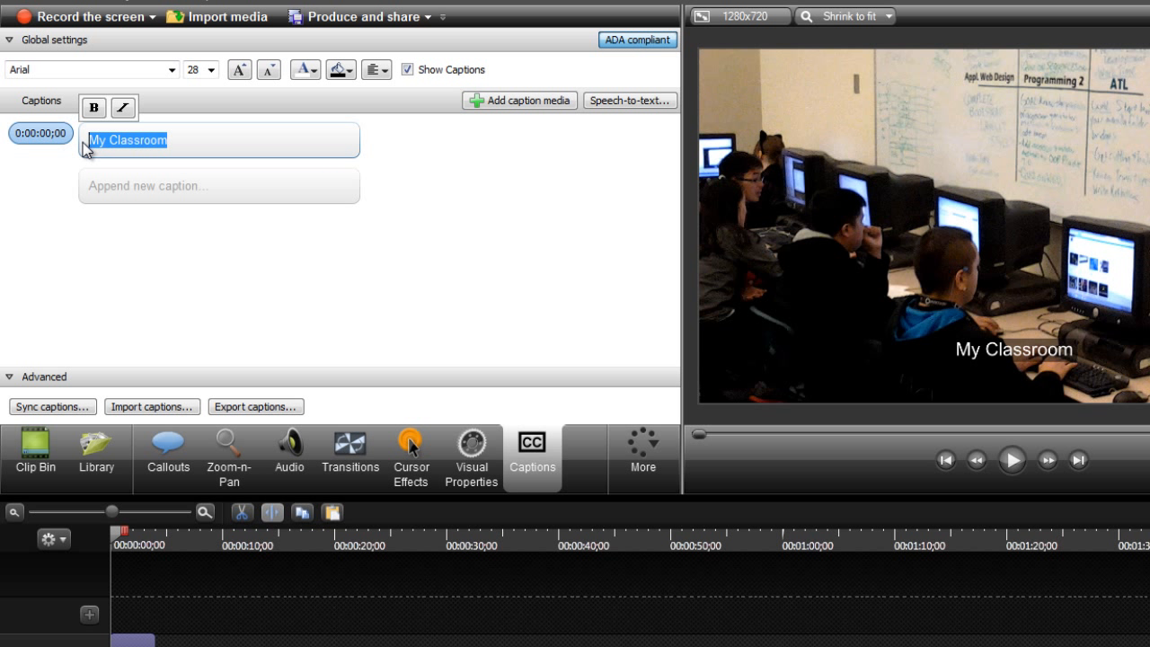
type("Bootstrap")
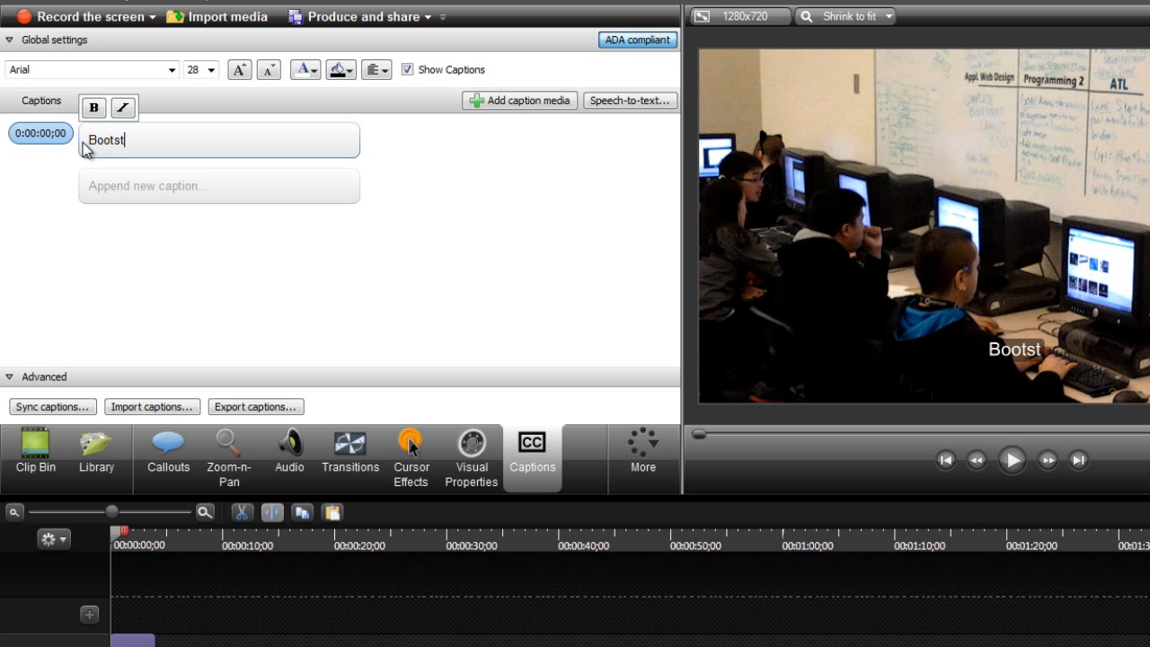
type(" Layou")
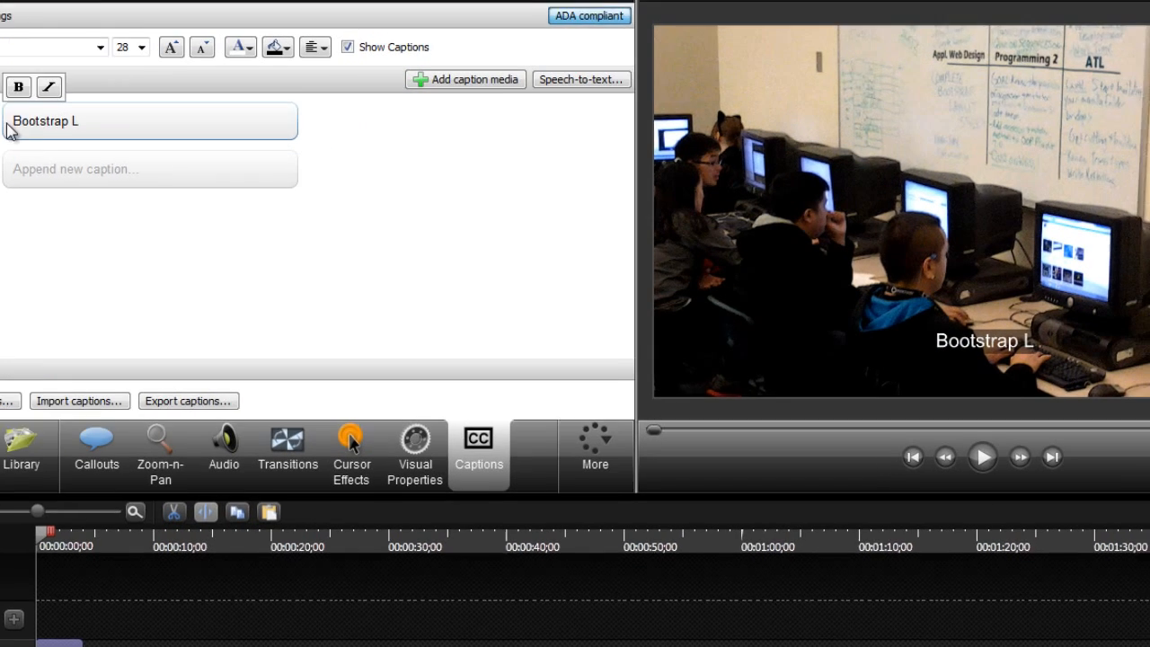
type("ts")
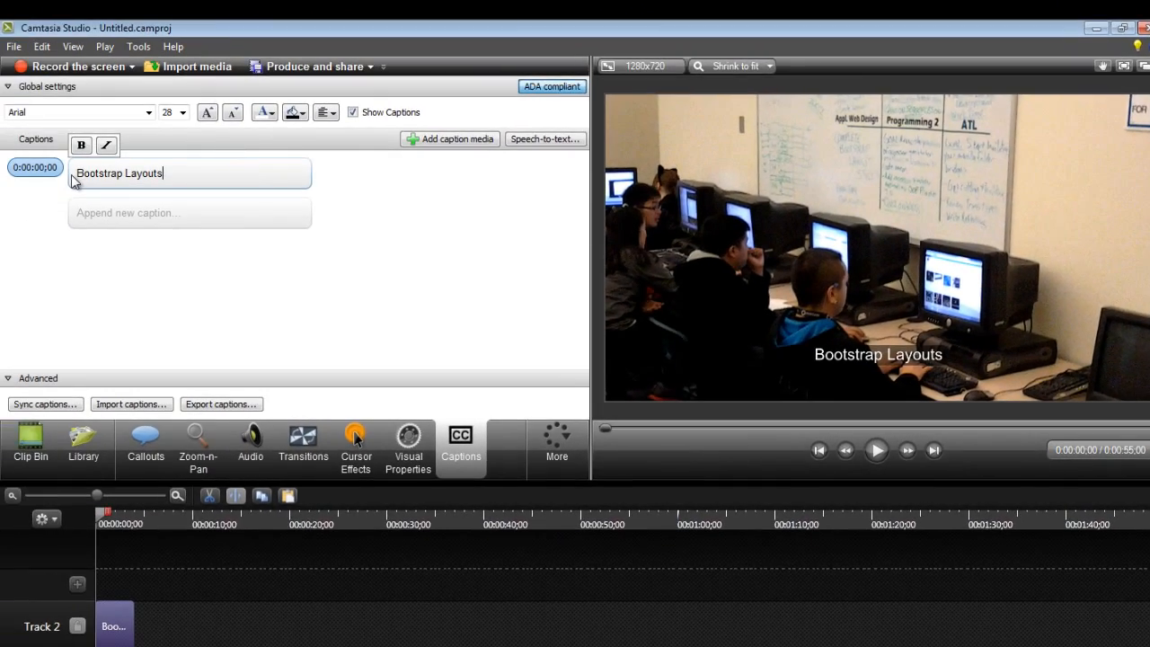
type("Pa")
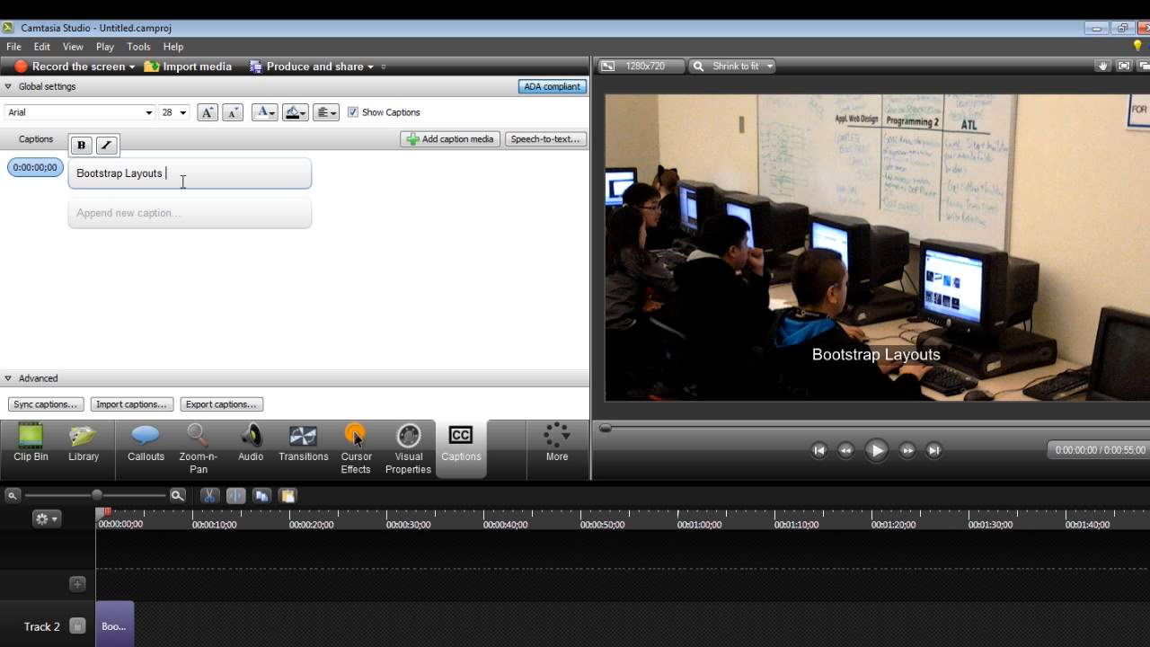
type("rt")
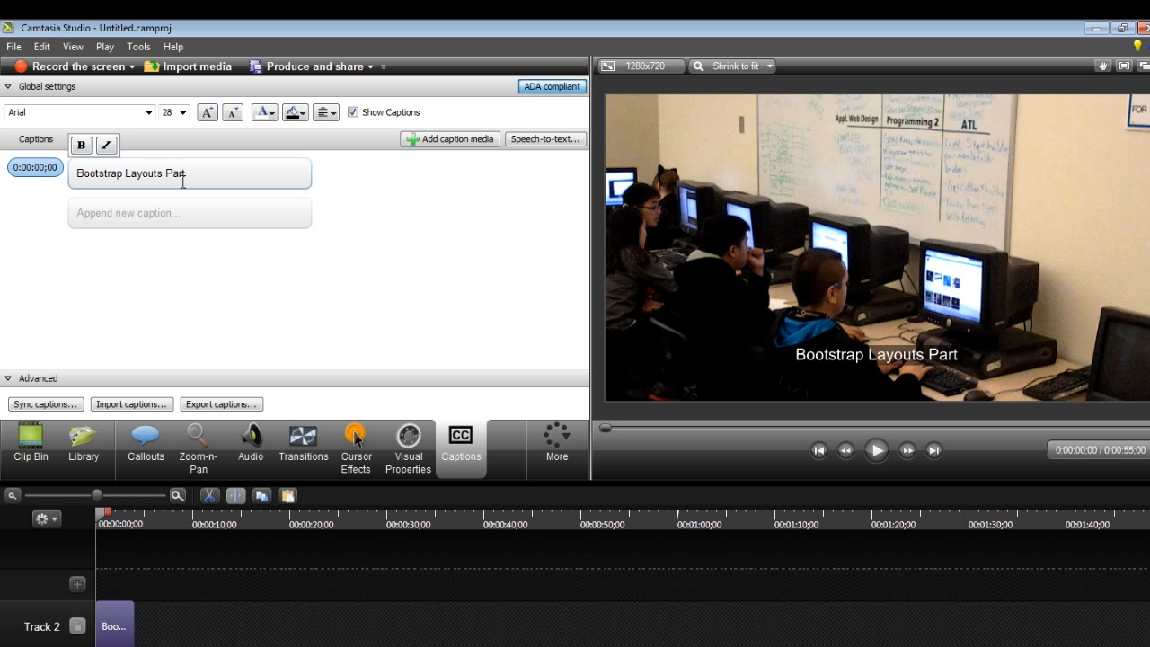
type(" 1")
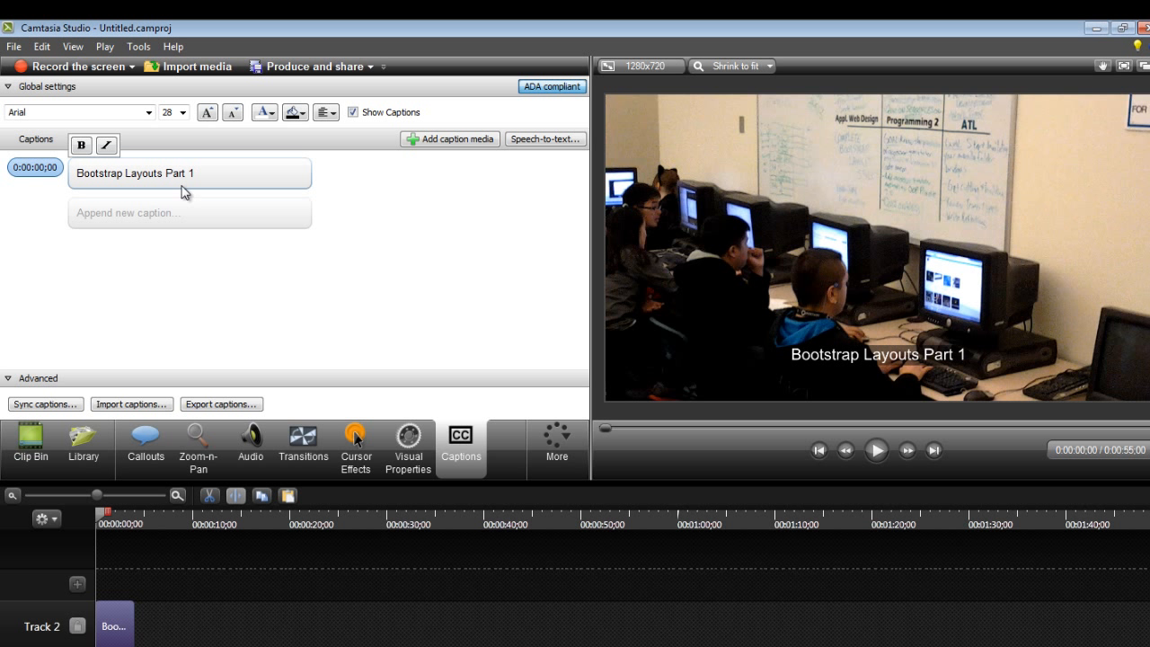
- Append a second caption reading "Making Awesome Stuff" after the first one
left_click(178, 212)
left_click(171, 212)
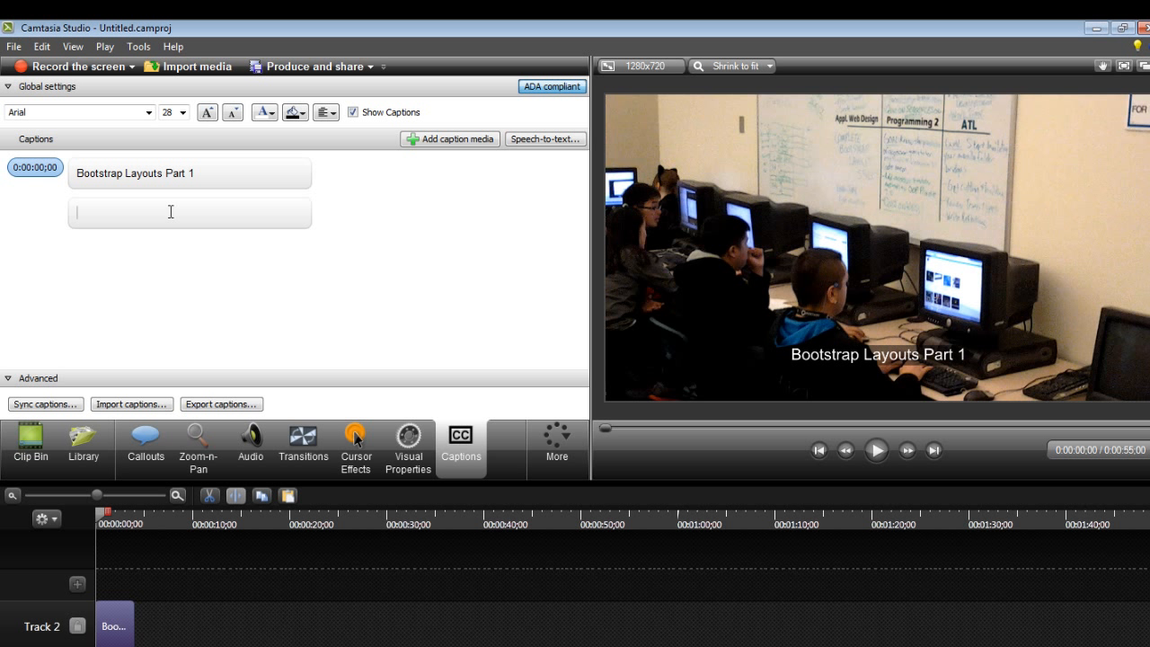
type("Making")
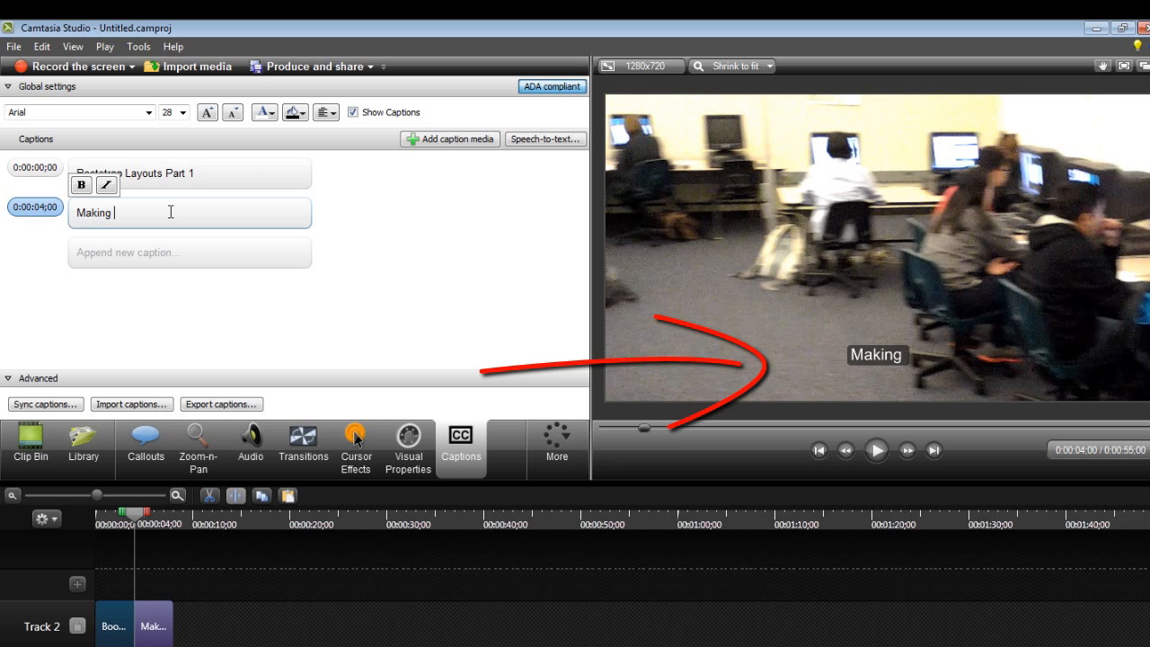
type(" Awesome Stuff")
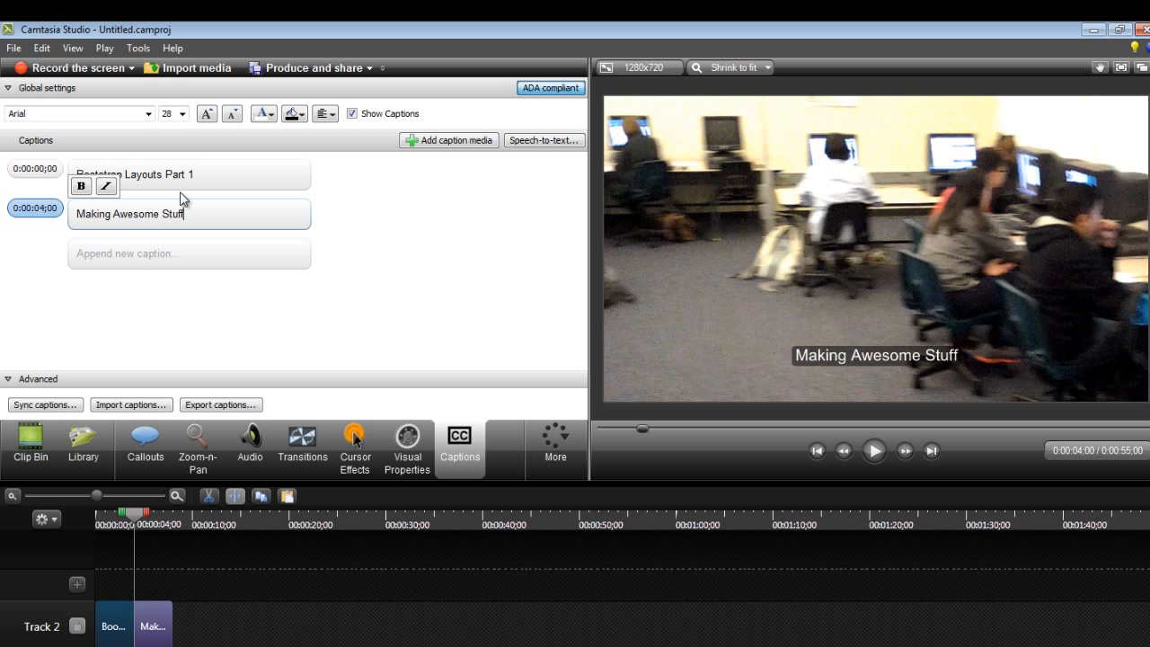
- Move "Making Awesome Stuff" from the second caption to the end of the first, and delete the emptied caption from Track 2
left_click(199, 174)
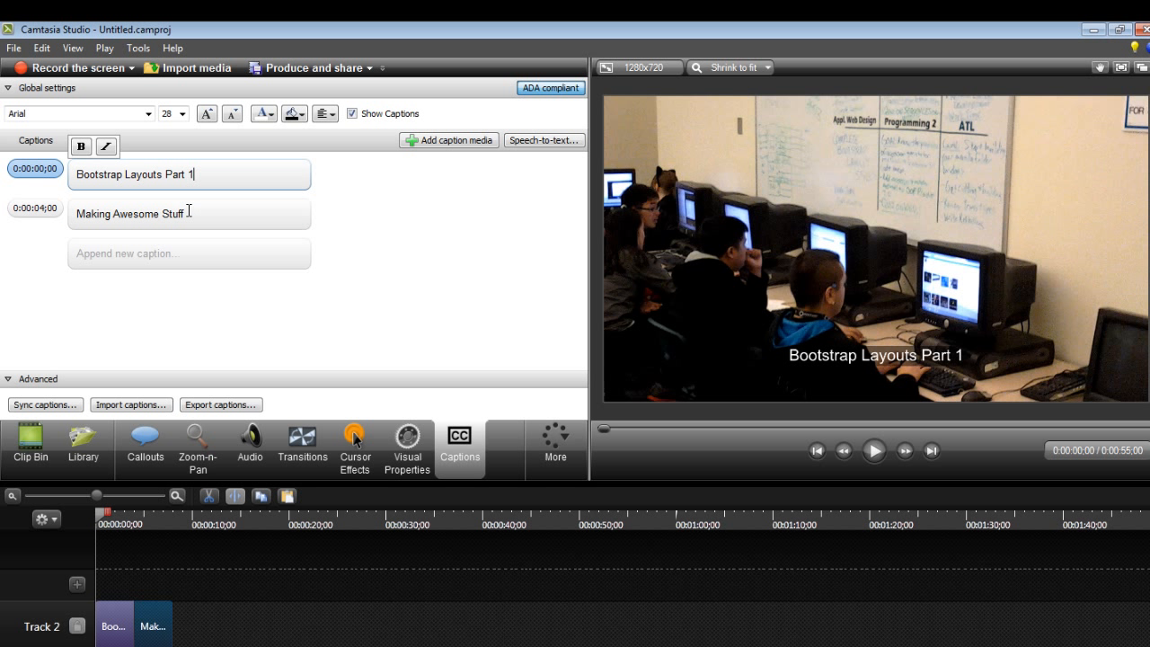
left_click(35, 208)
key("ctrl+c")
key("Delete")
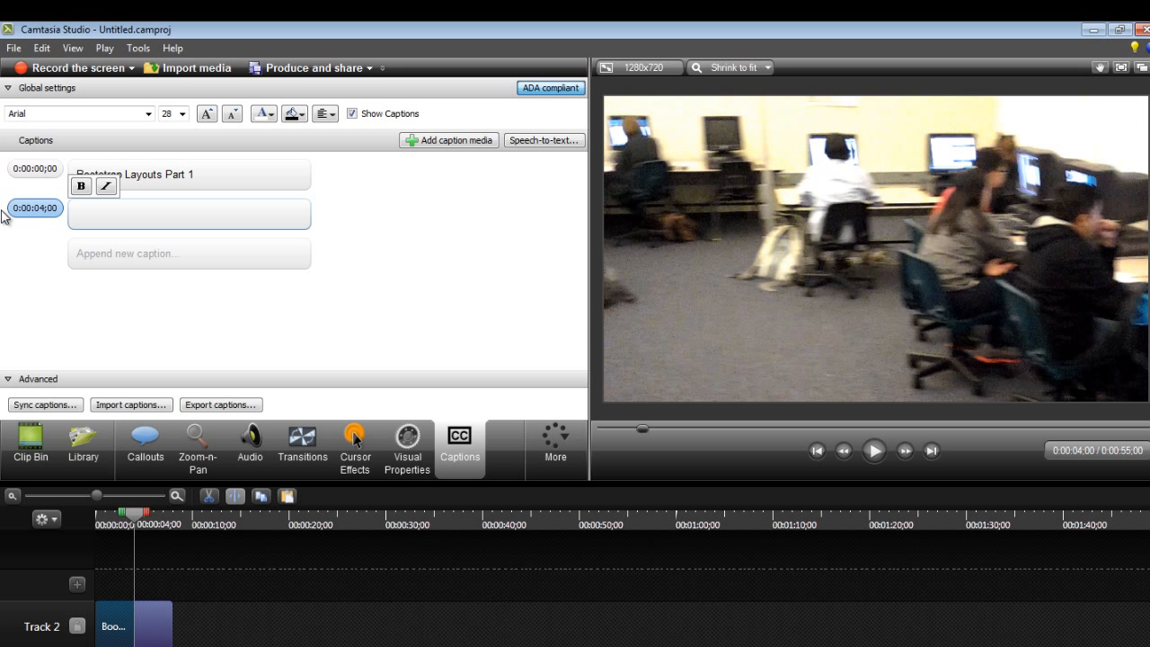
left_click(245, 177)
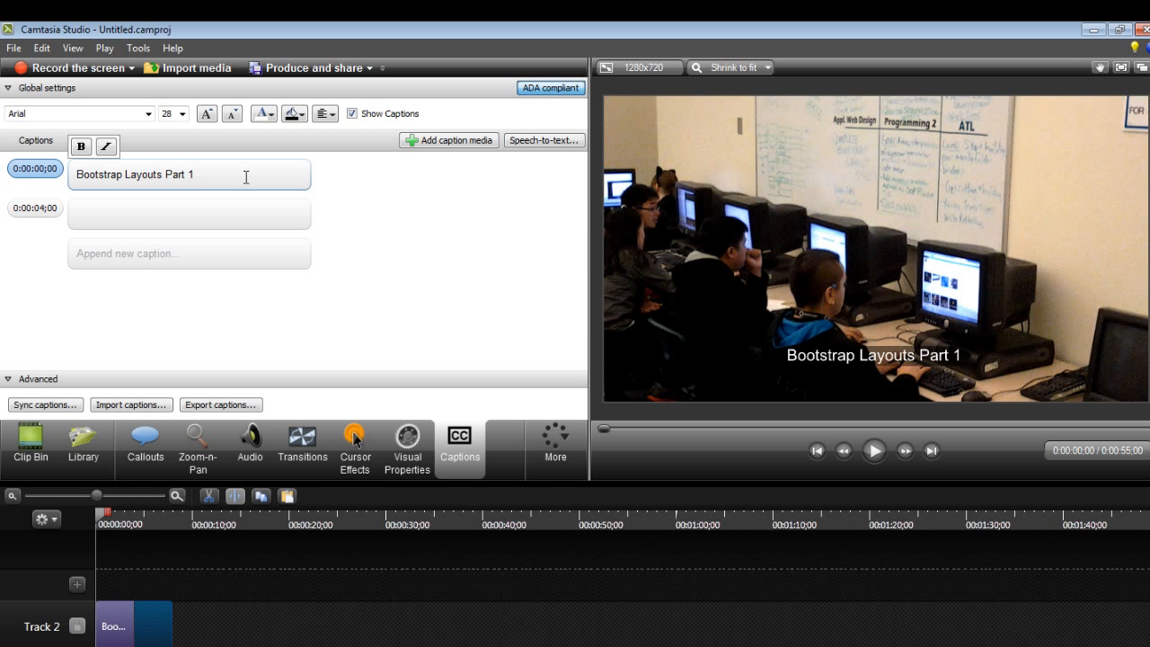
key("ctrl+v")
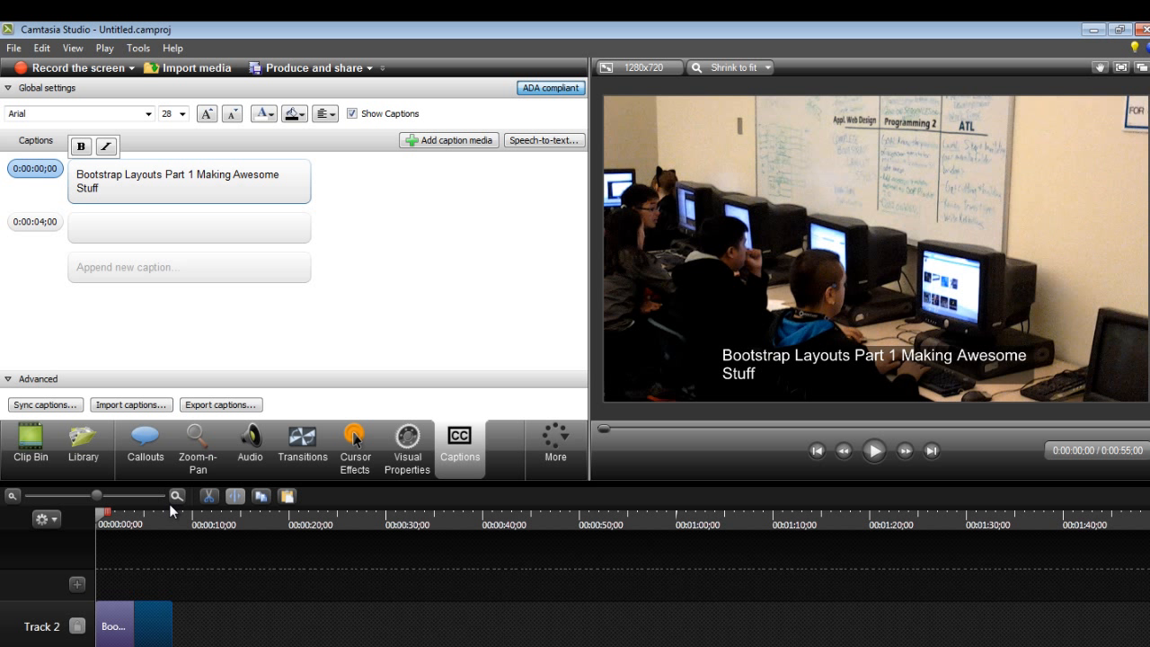
left_click(160, 616)
key("Delete")
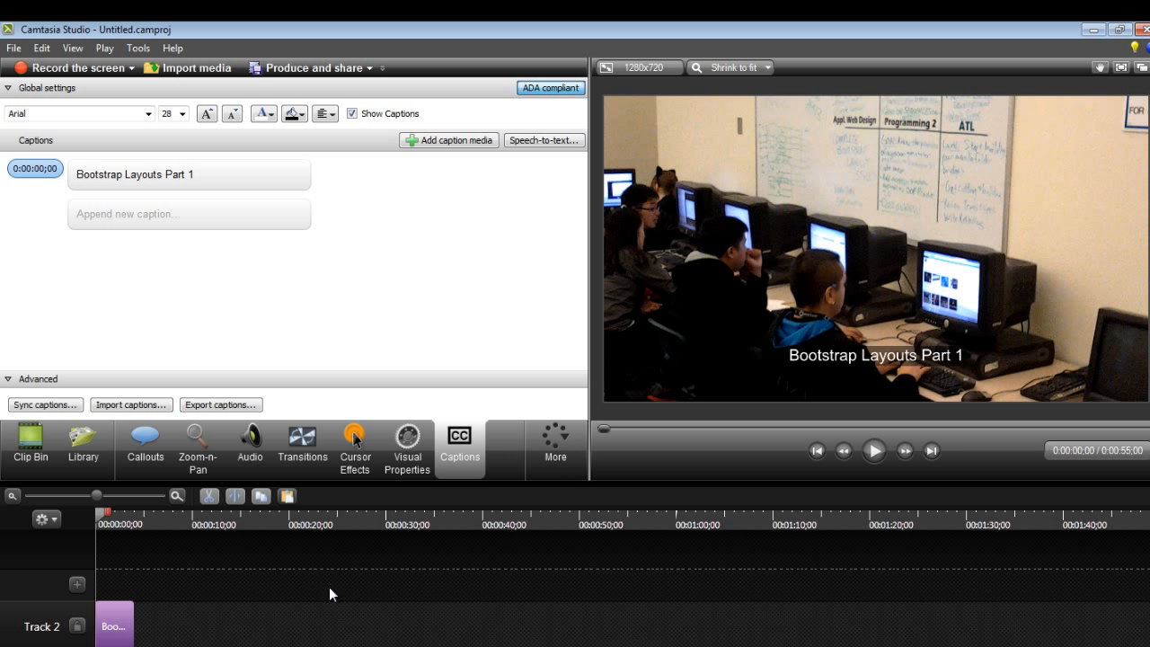
- Move the playhead to 00:00:19;05 and select the timeline range from 00:00:16;12 to about 23 seconds
left_click(241, 519)
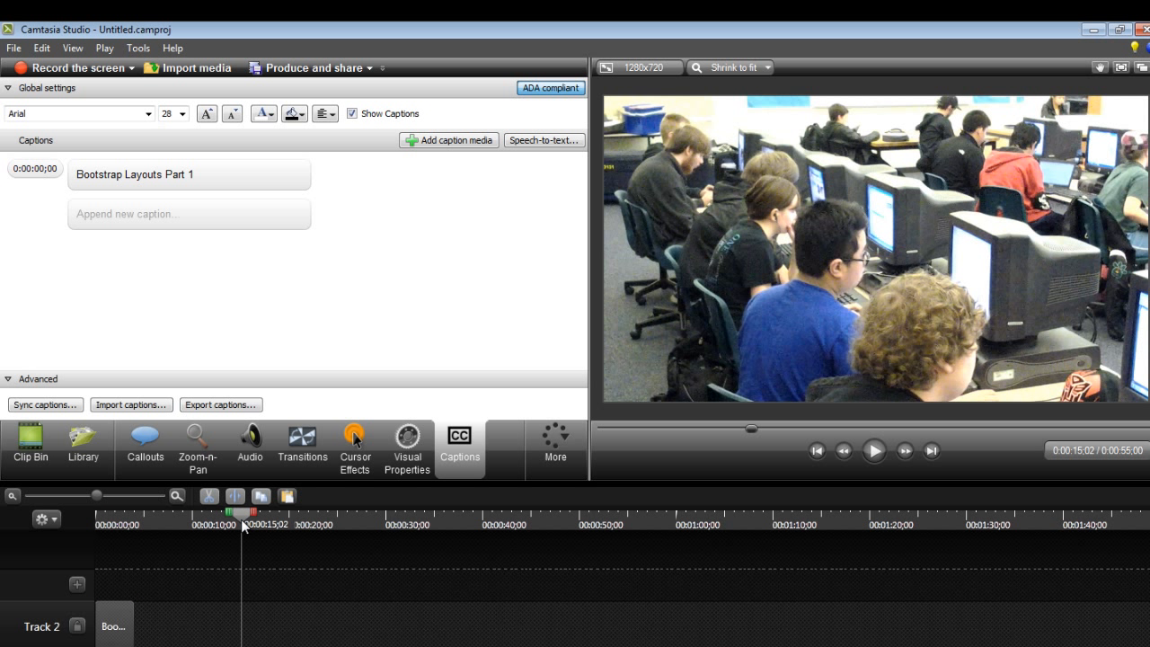
left_click_drag(243, 525, 280, 521)
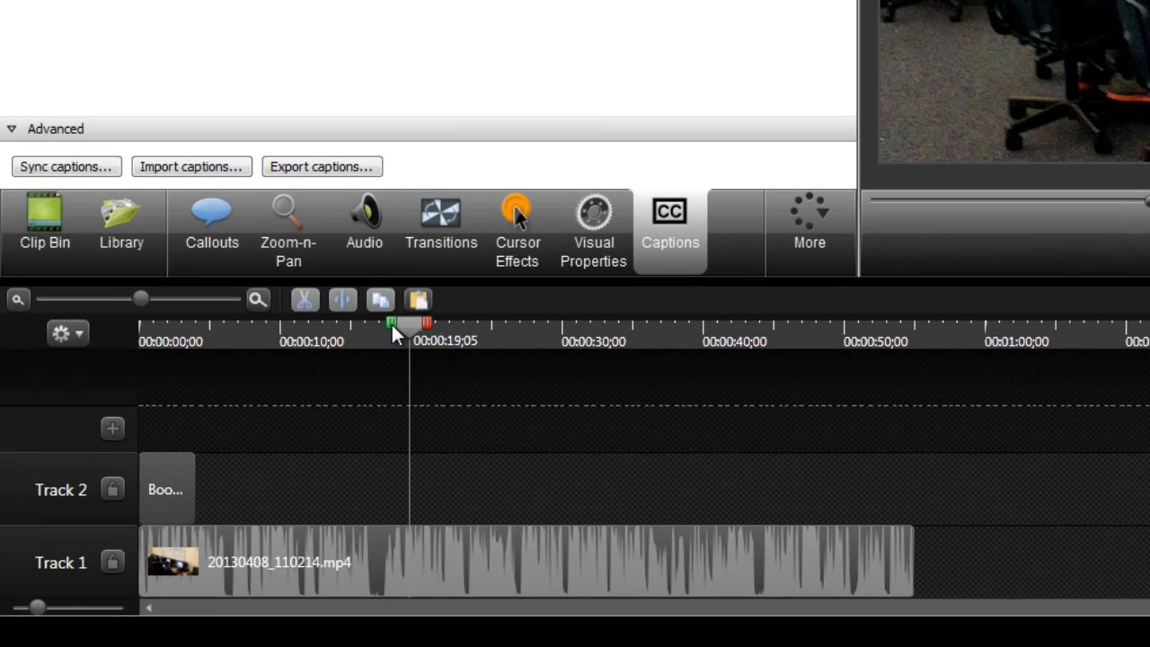
left_click_drag(392, 325, 356, 322)
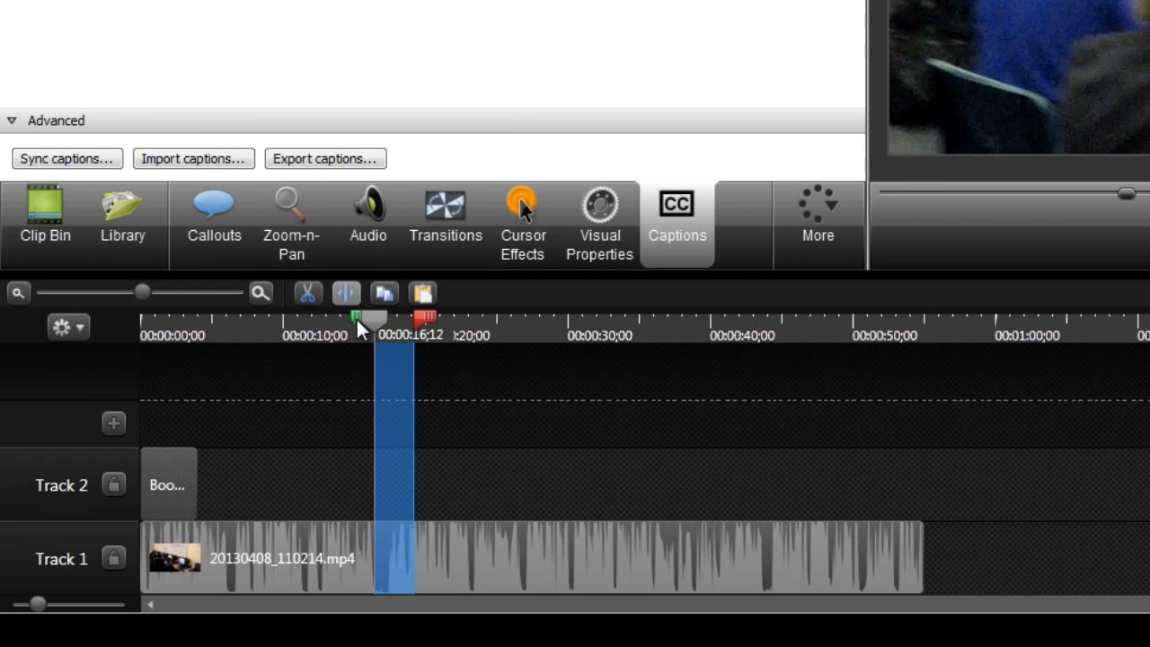
left_click_drag(427, 315, 486, 316)
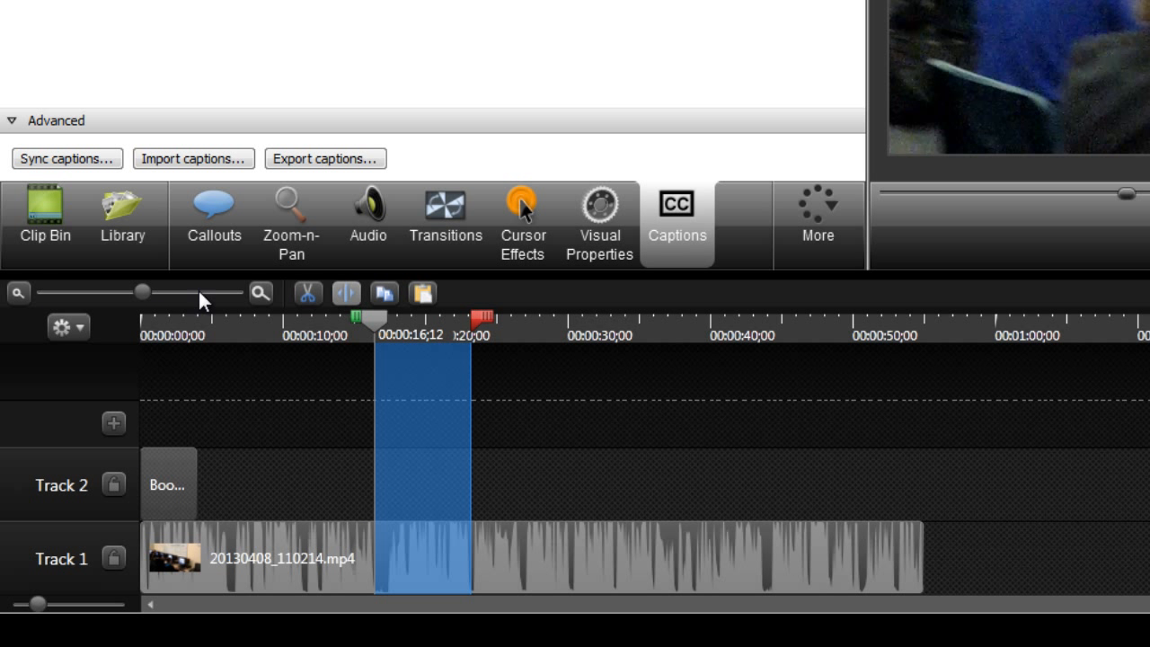
- Extend the end of the selected timeline range slightly, to just before 00:00:24;00
left_click(261, 292)
left_click(260, 292)
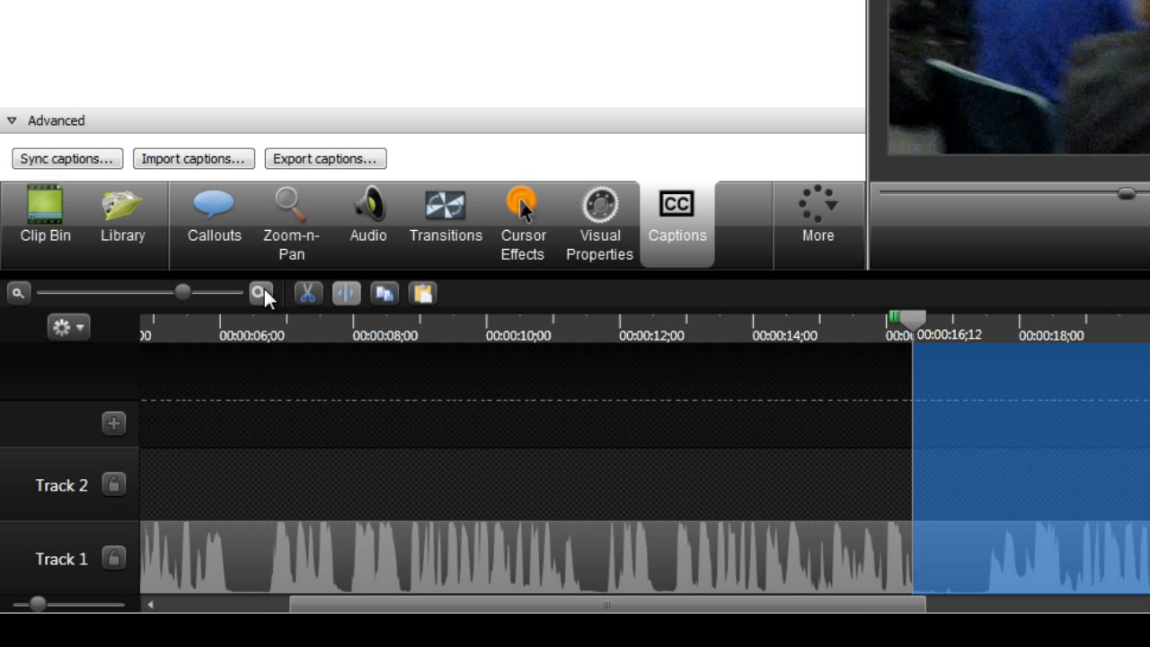
left_click(262, 292)
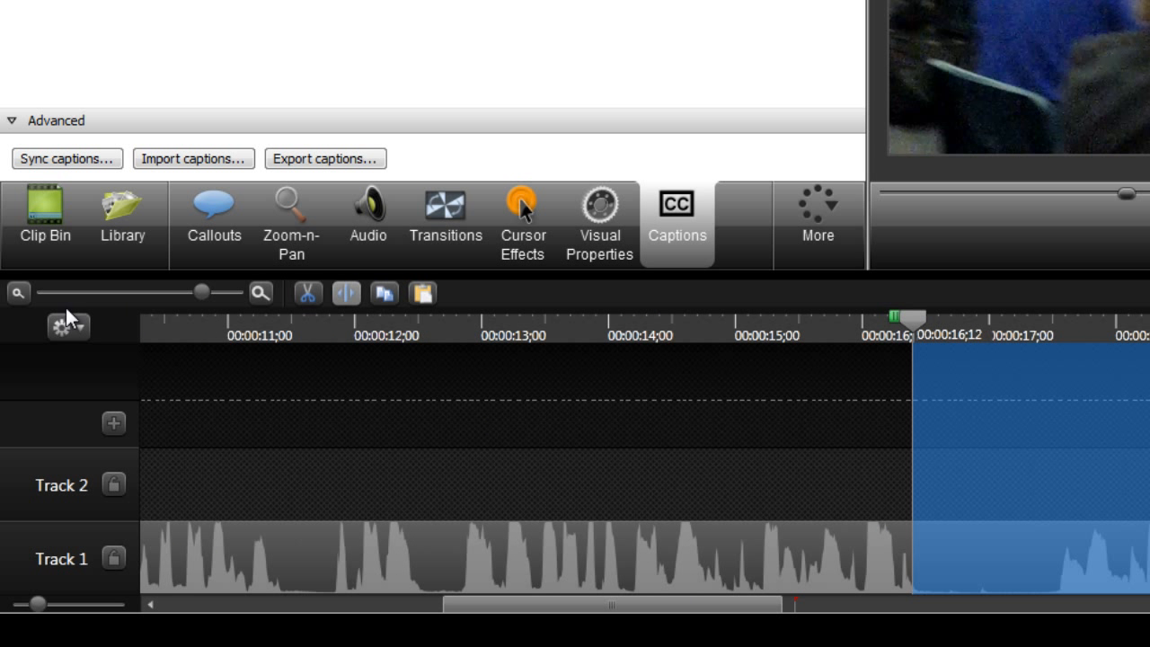
left_click(18, 292)
left_click(18, 292)
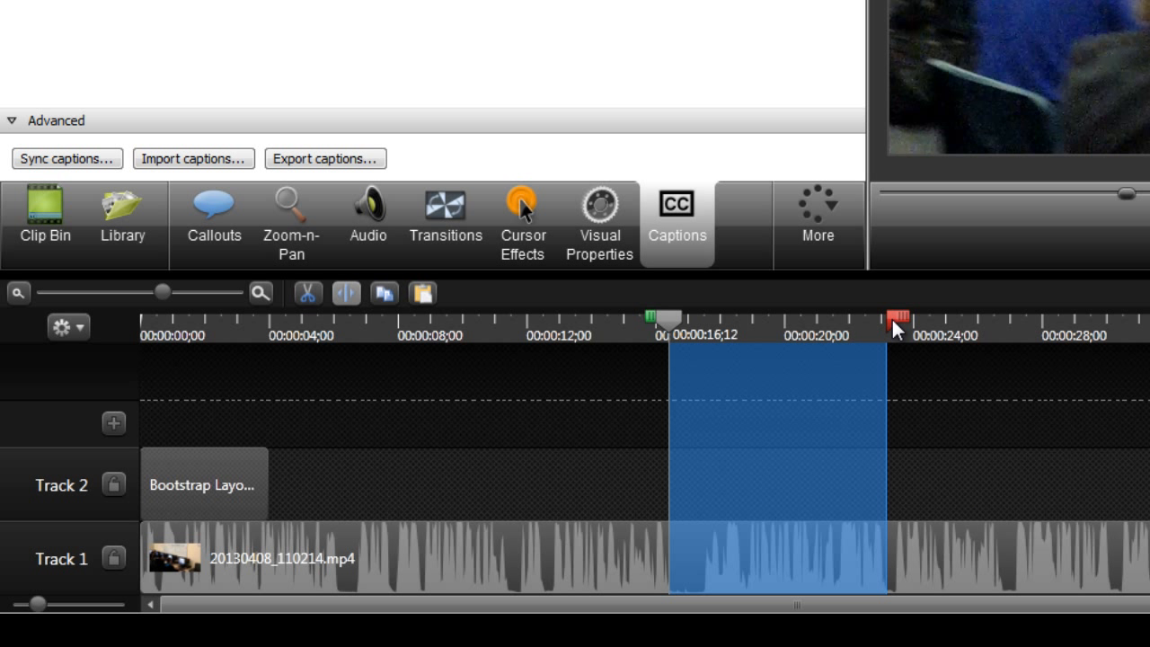
mouse_move(895, 318)
left_mouse_down()
mouse_move(948, 329)
mouse_move(892, 346)
mouse_move(903, 346)
left_mouse_up()
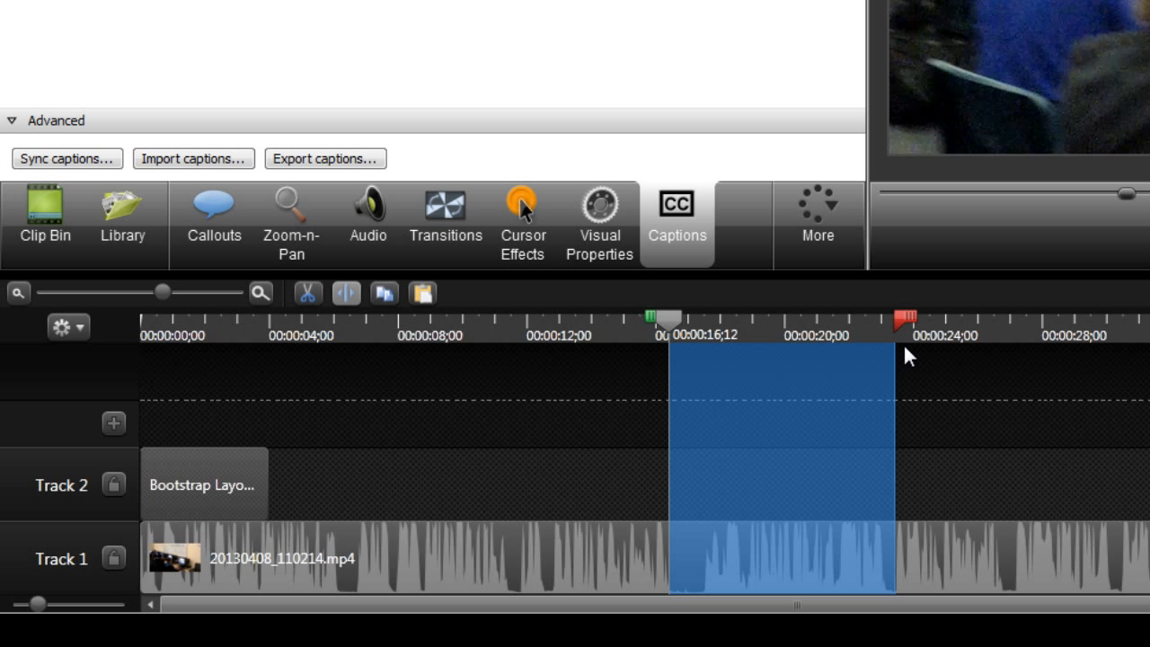
- Cut the selected range out of the timeline and undo the cut
left_click(319, 298)
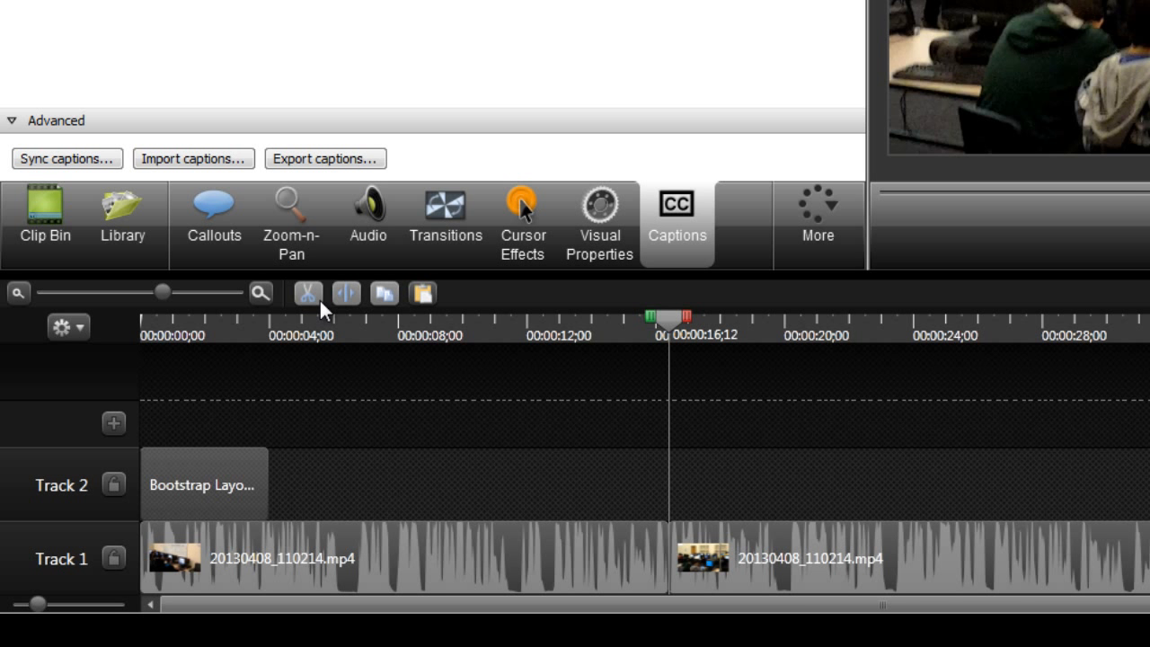
key("ctrl+z")
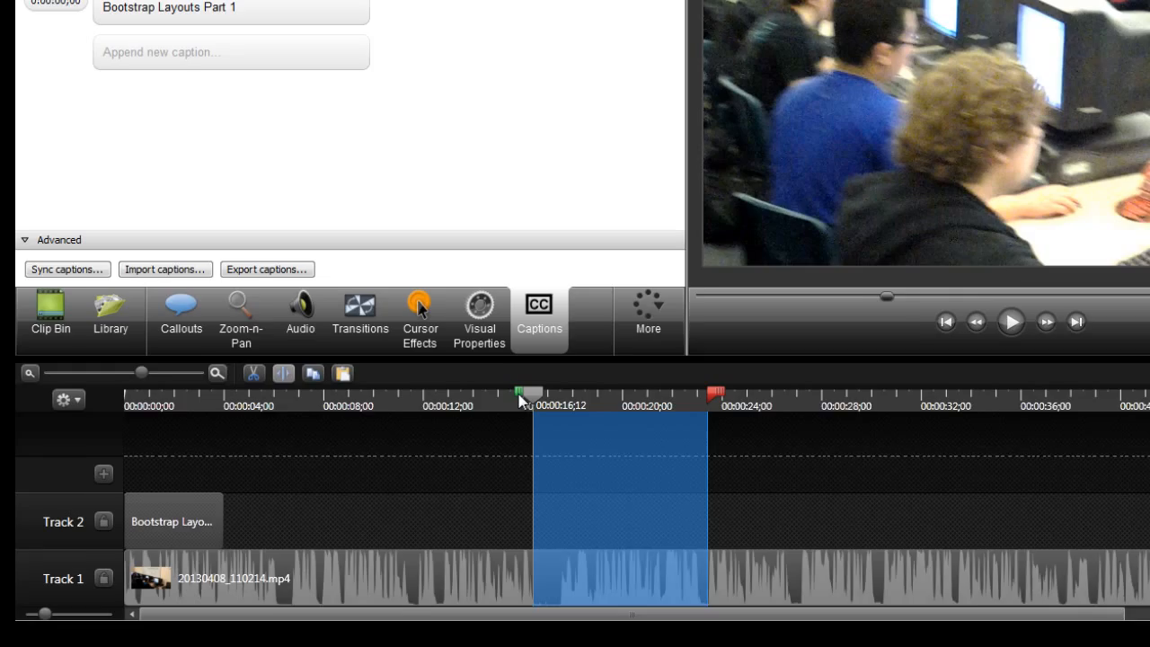
- Select the timeline from 00:00:27;03 to the end of the clip at 00:00:55;00 and cut that section
left_click_drag(651, 320, 859, 327)
left_click_drag(575, 443, 905, 463)
left_click(675, 478)
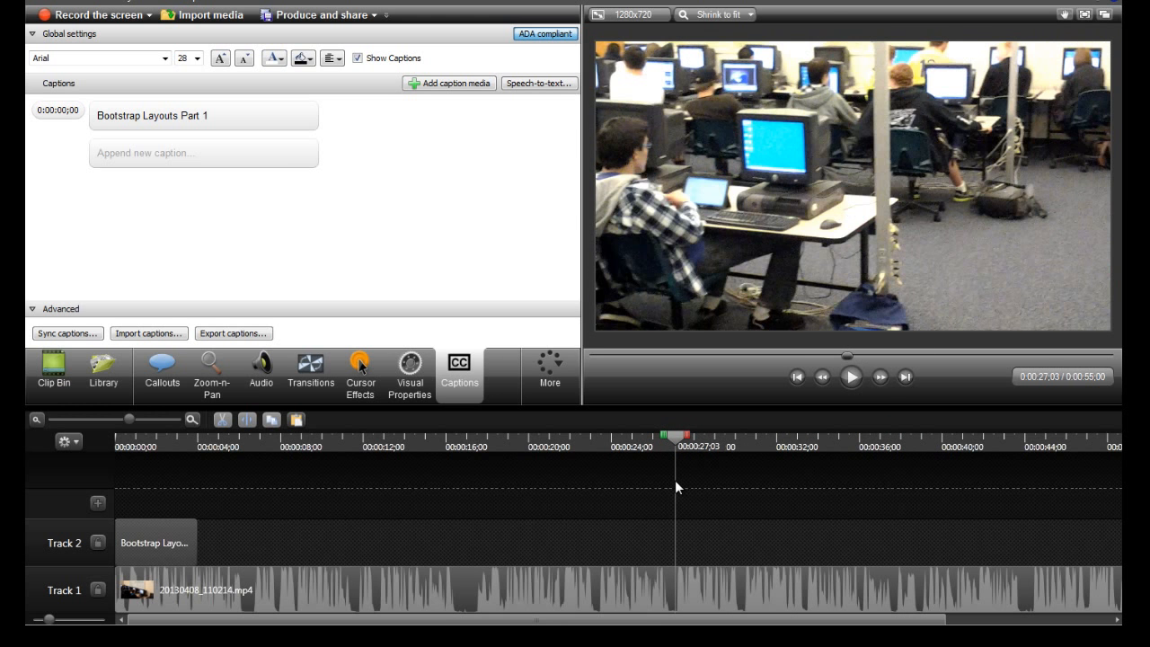
left_click_drag(688, 436, 853, 438)
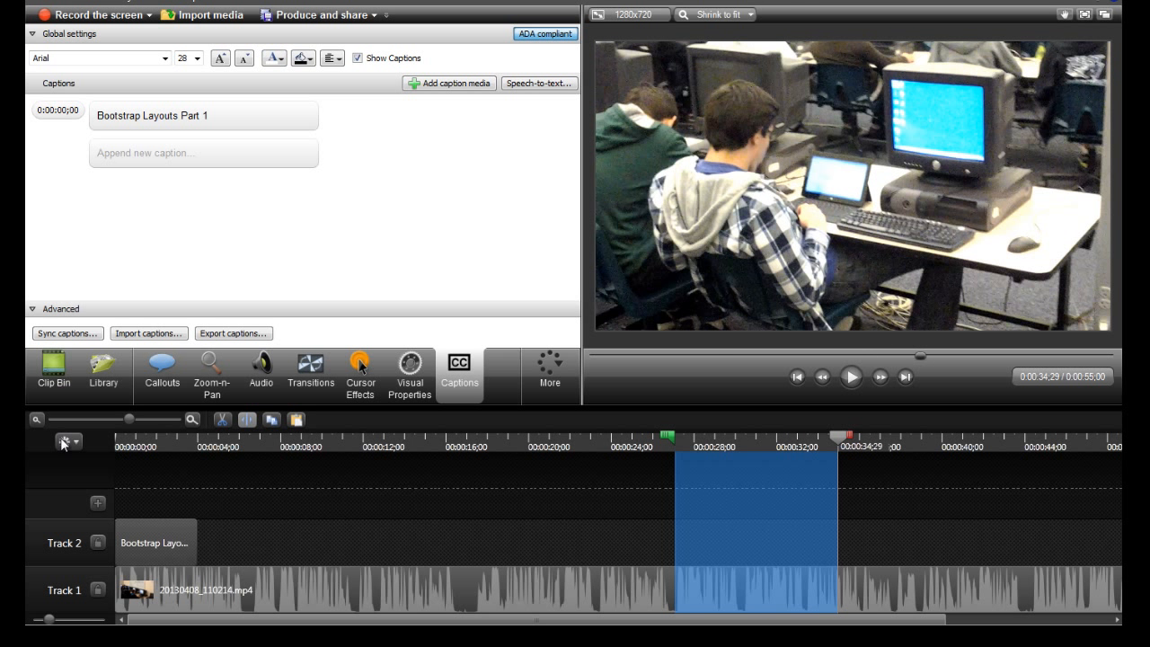
left_click(41, 421)
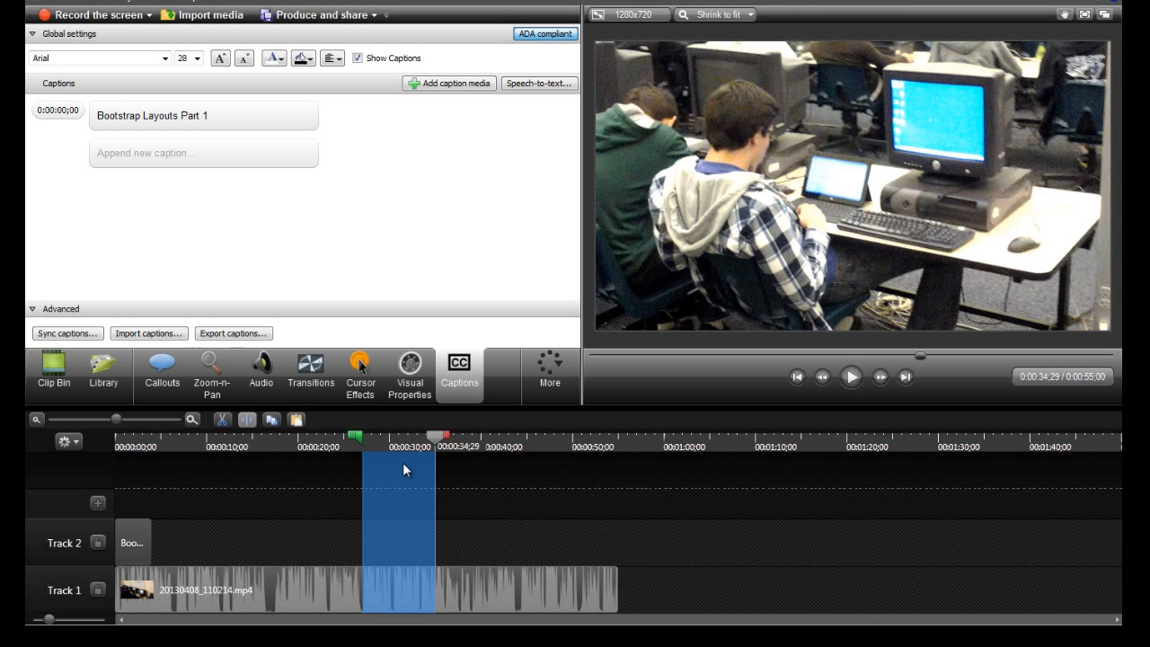
left_click_drag(446, 446, 627, 454)
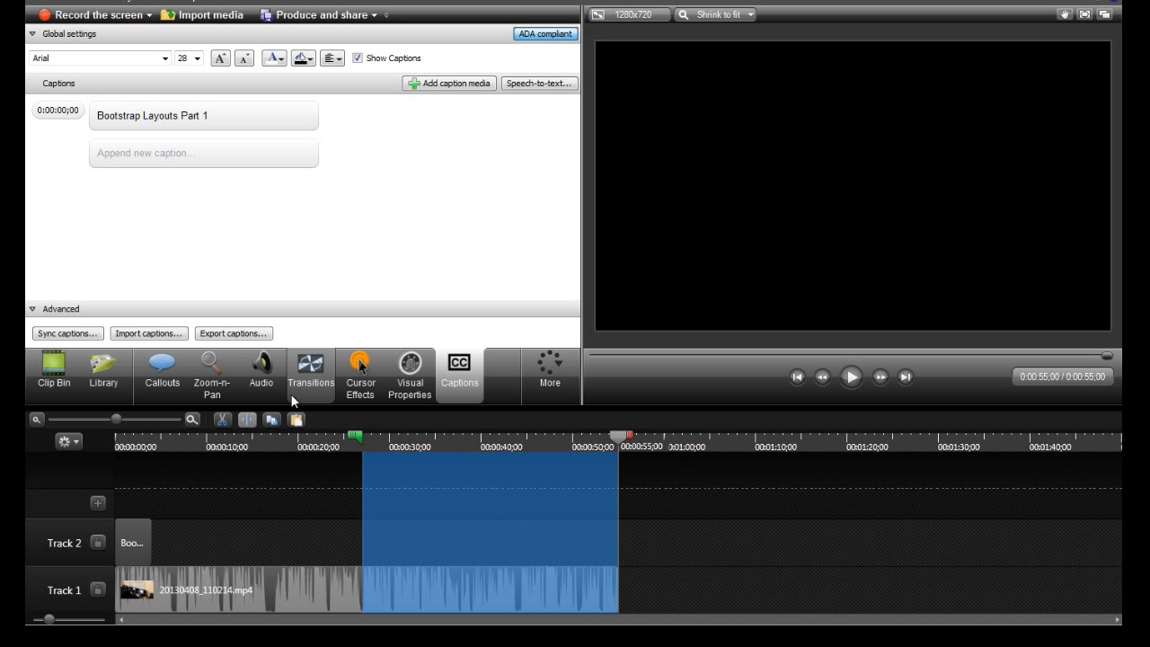
left_click(230, 422)
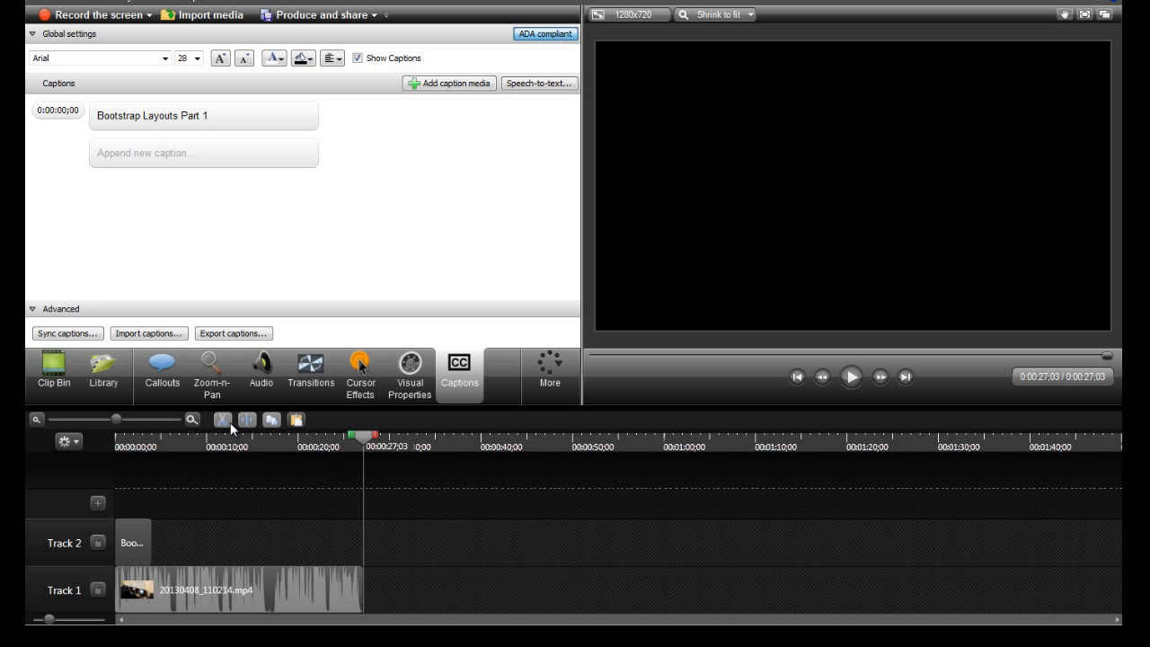
- Save the project in the Resources folder as "Yo" and dismiss the notice
left_click(43, 3)
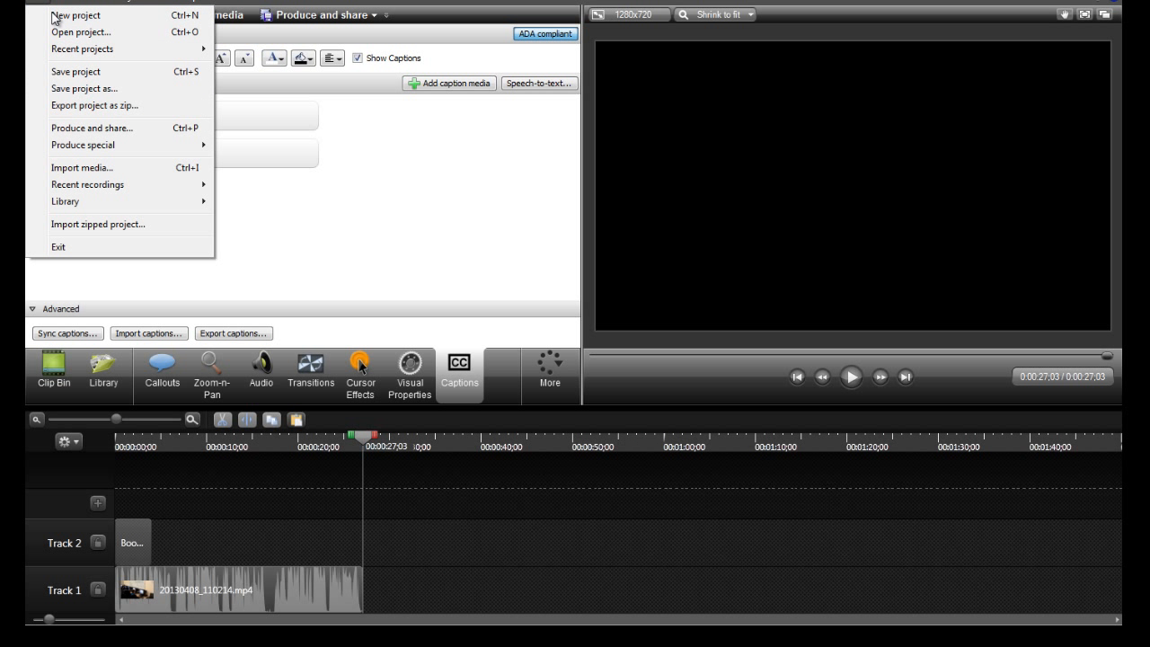
left_click(72, 72)
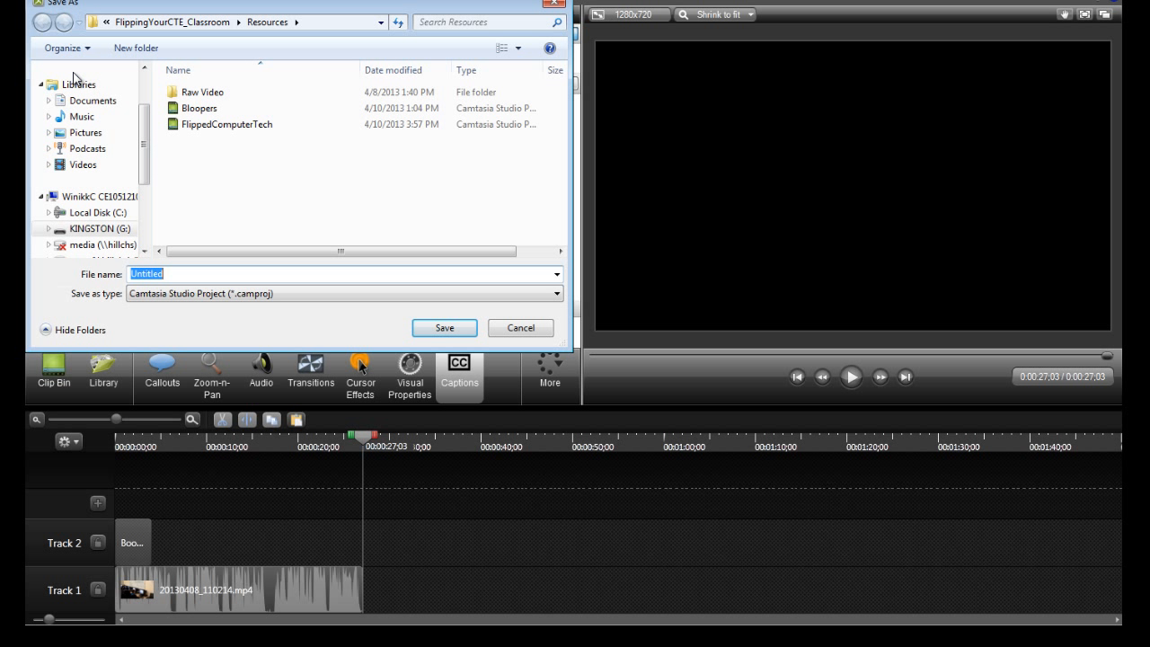
type("Yo")
left_click(421, 335)
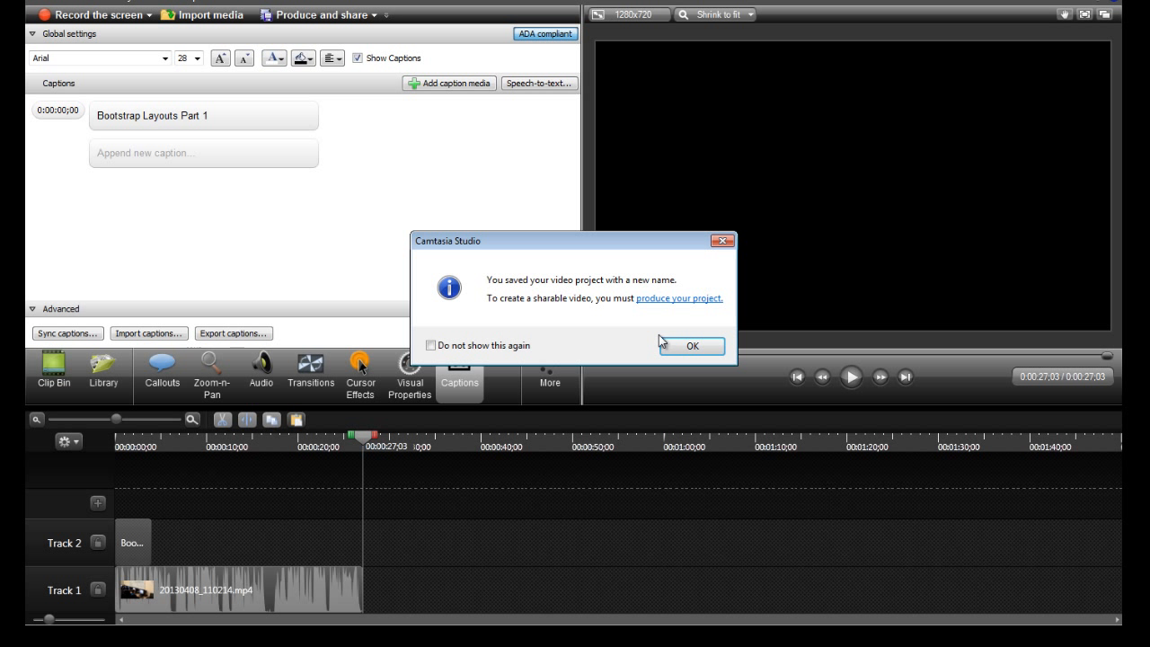
left_click(700, 357)
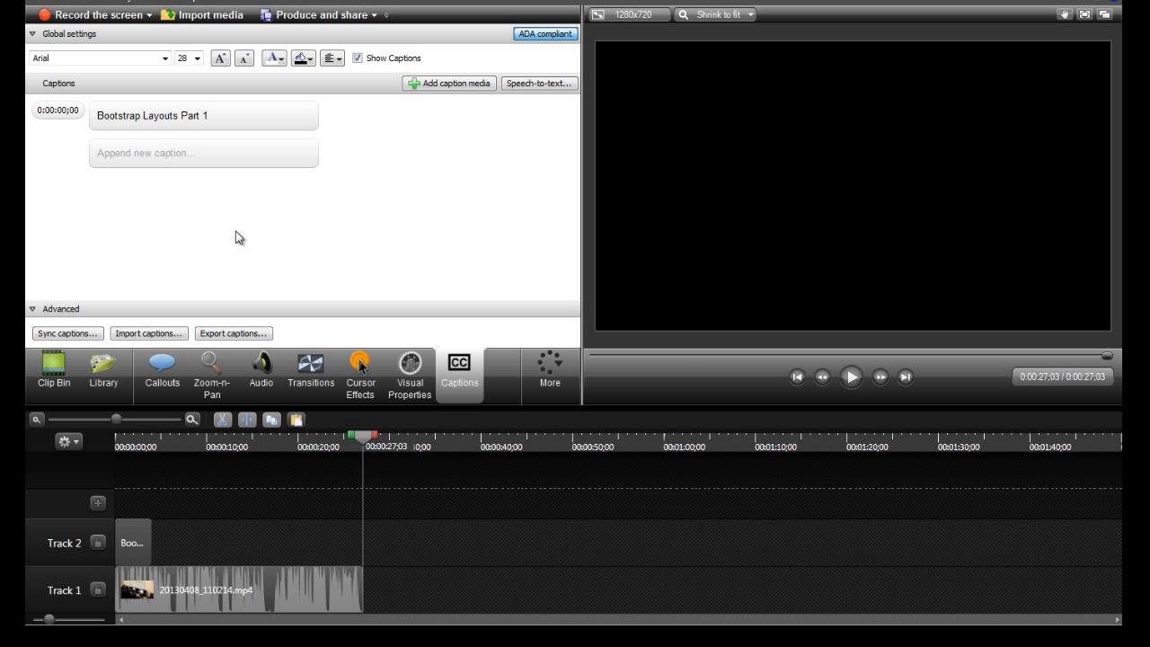
- Create a new project with the cut section pasted on Track 1 and editing dimensions of 1280 x 720, YouTube & Screencast (16:9)
left_click(38, 3)
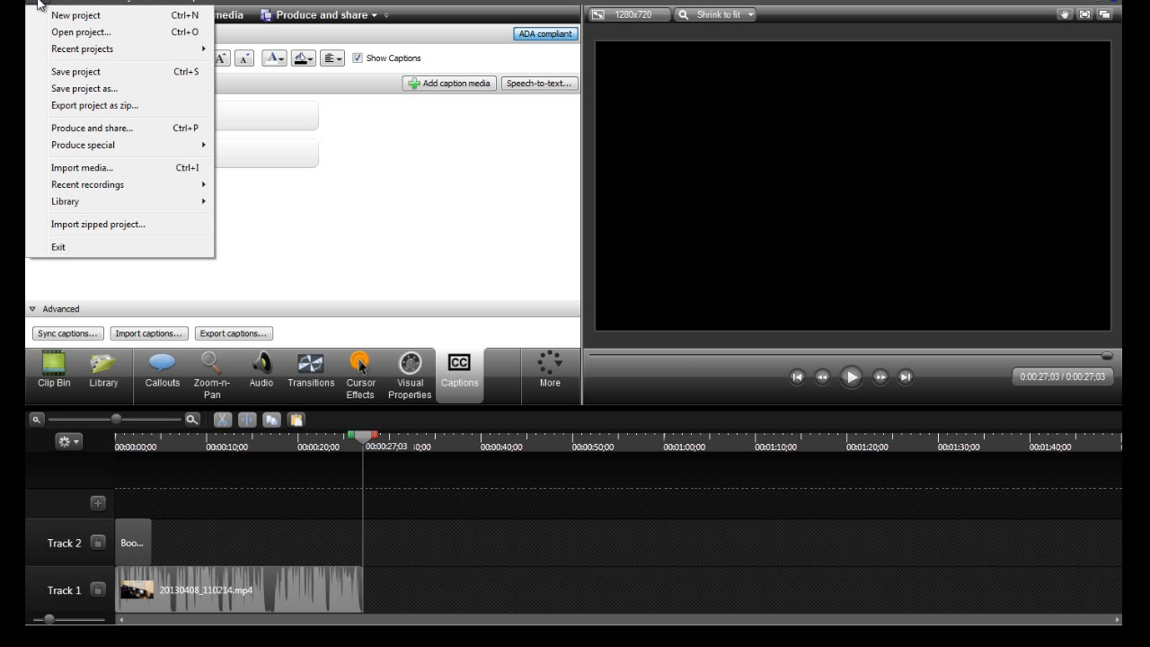
left_click(63, 15)
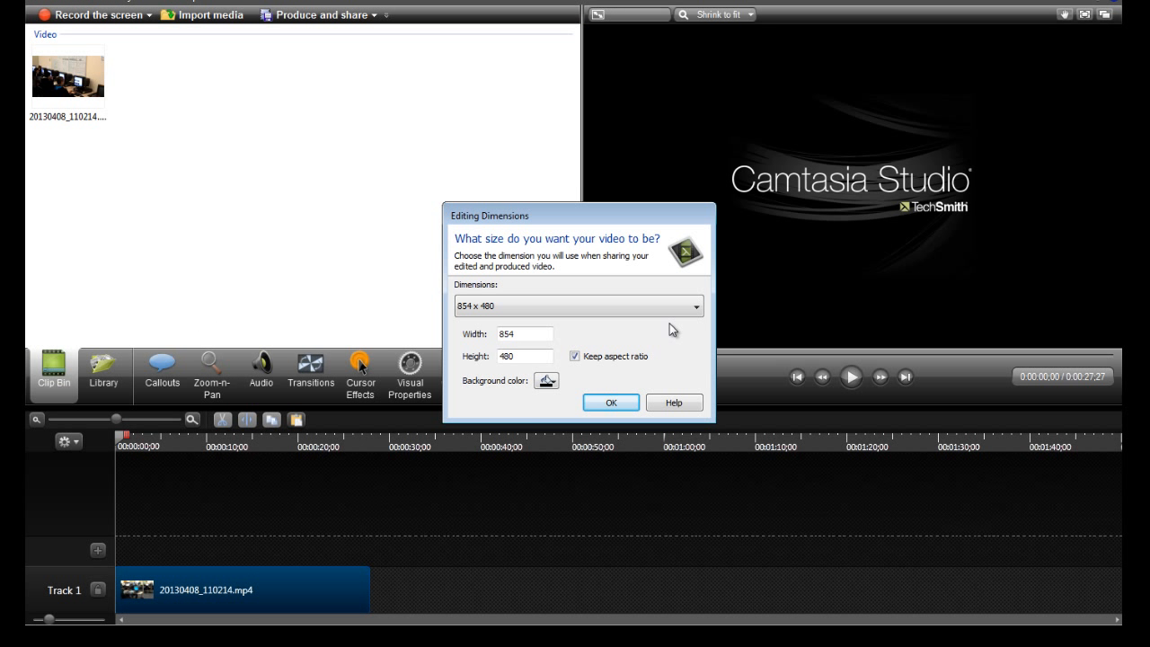
left_click(676, 310)
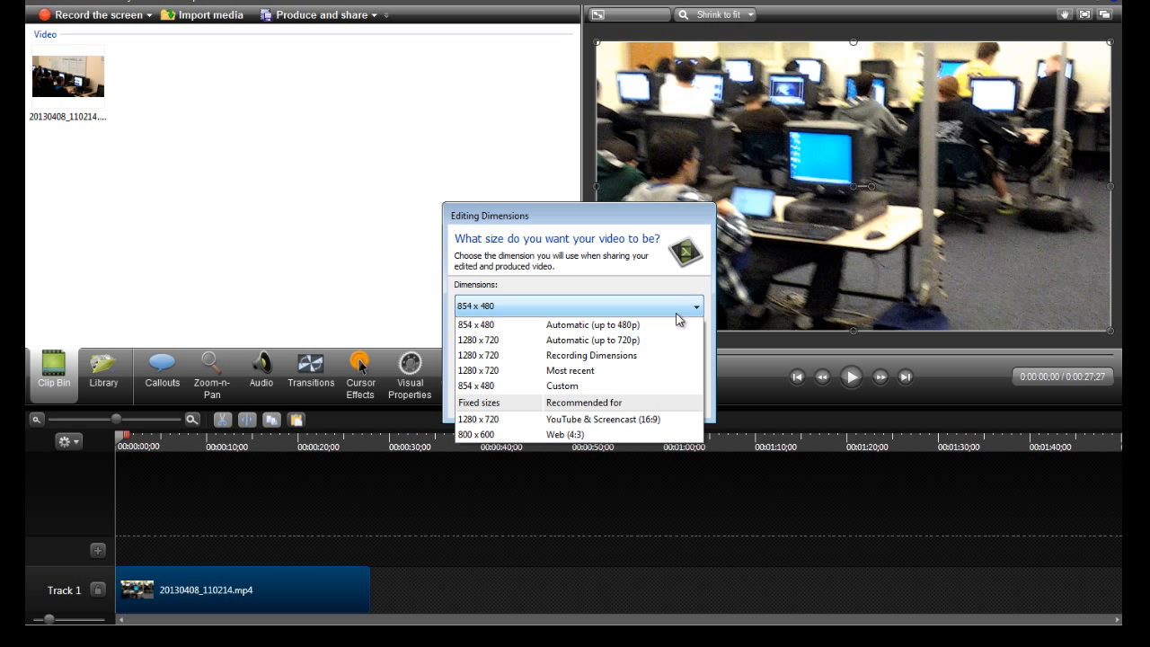
left_click(595, 419)
left_click(610, 405)
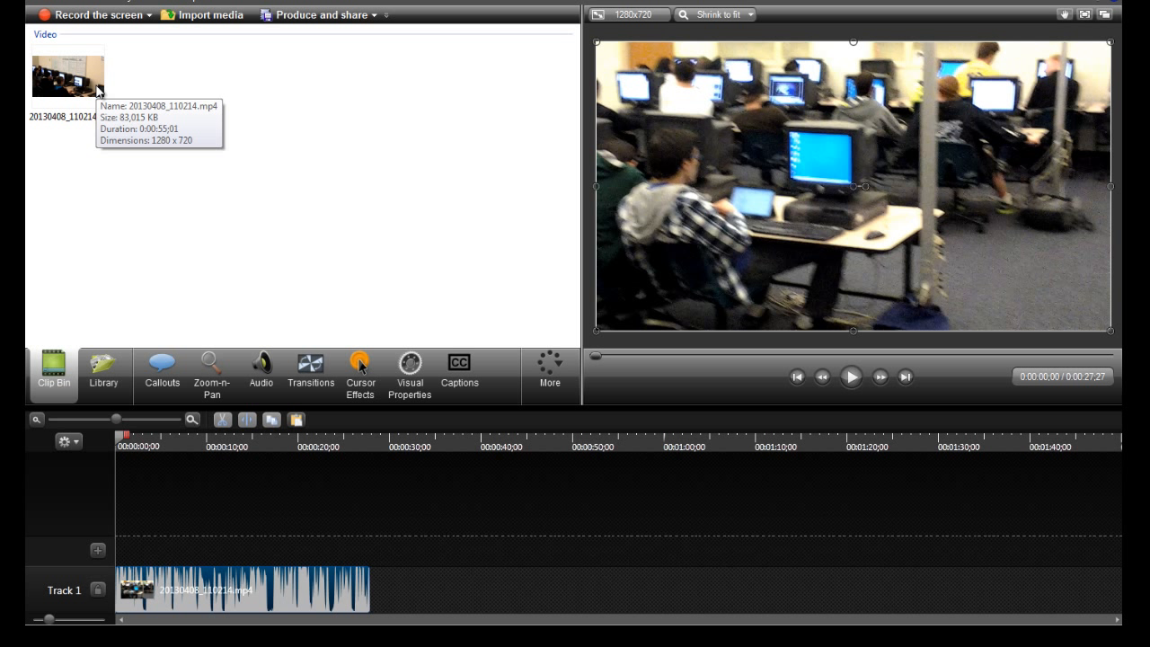
- Save the new project as "Yo Part 2" and turn off the notice about producing the project for future saves
left_click(35, 5)
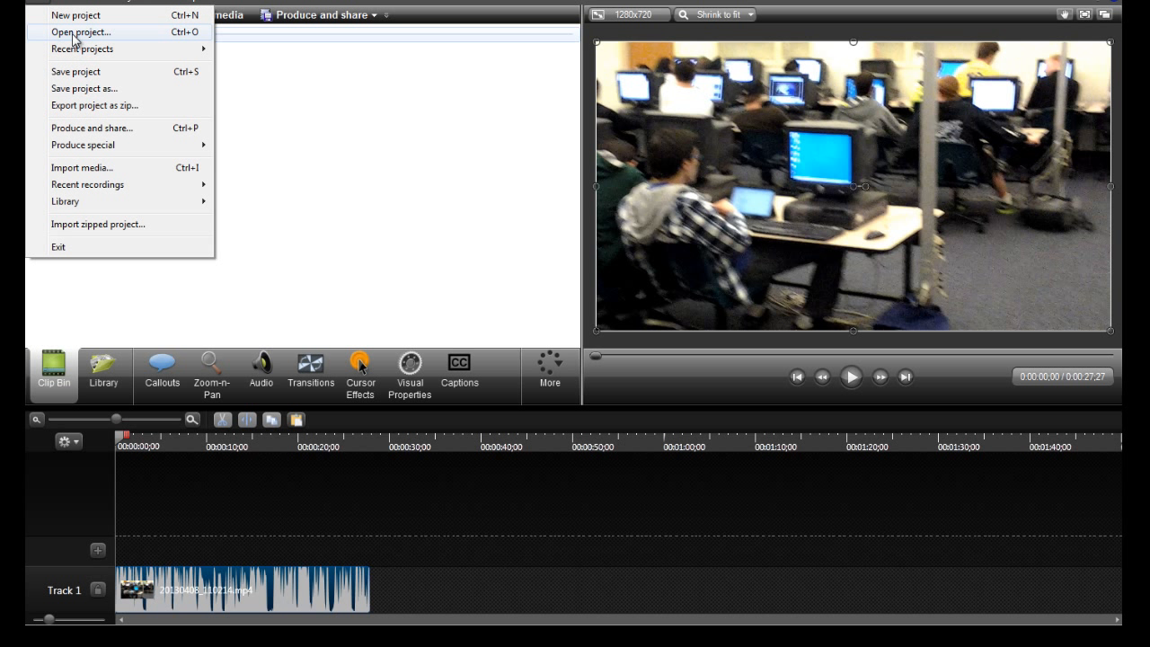
left_click(87, 72)
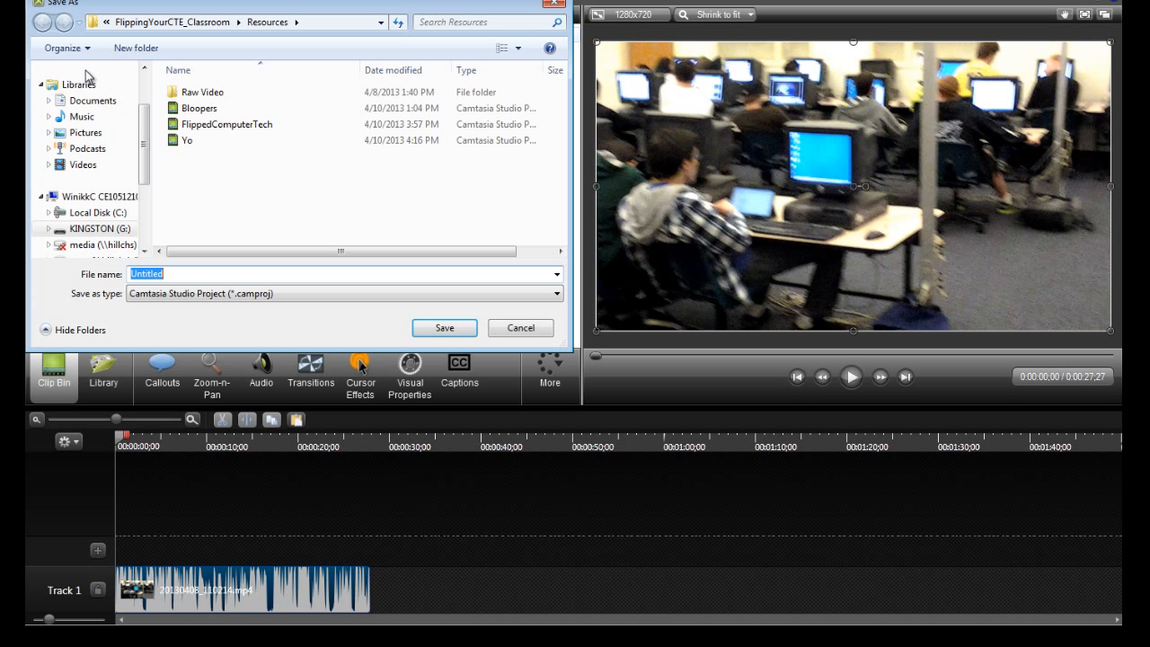
type("Yo Part 2")
key("Return")
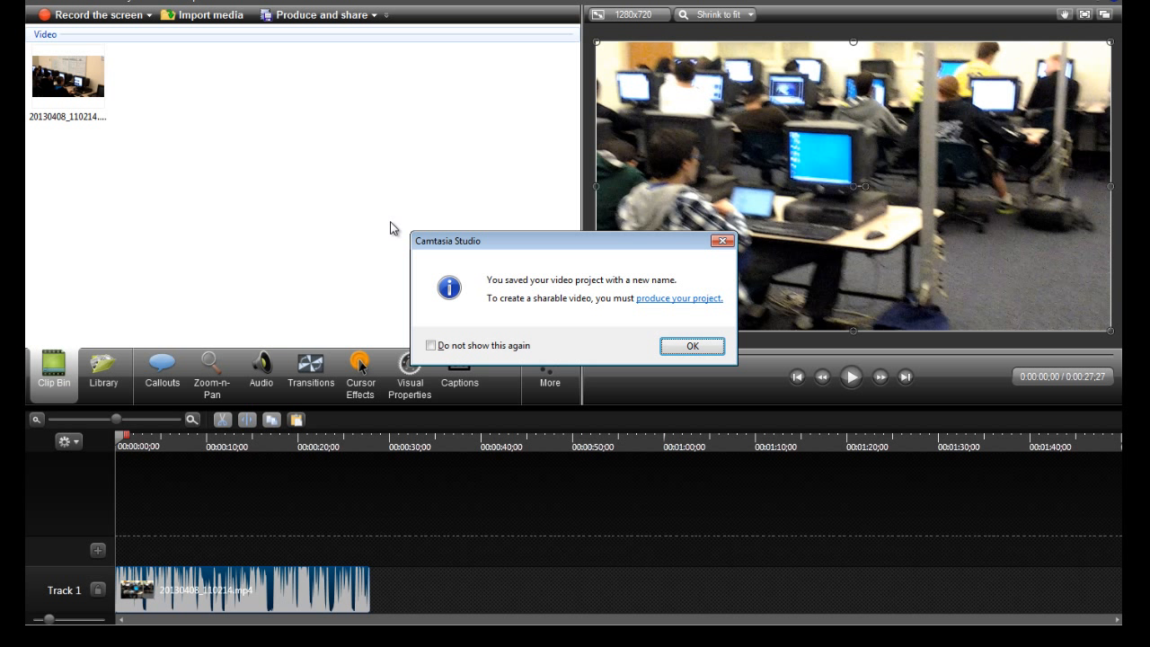
left_click(431, 345)
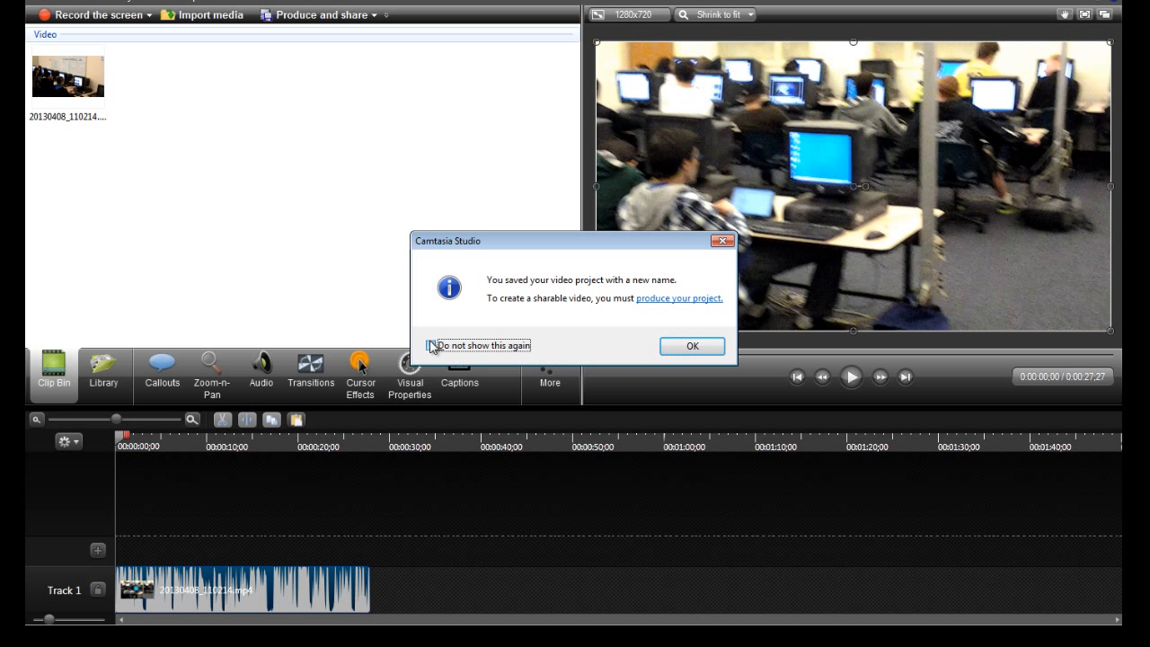
left_click(705, 348)
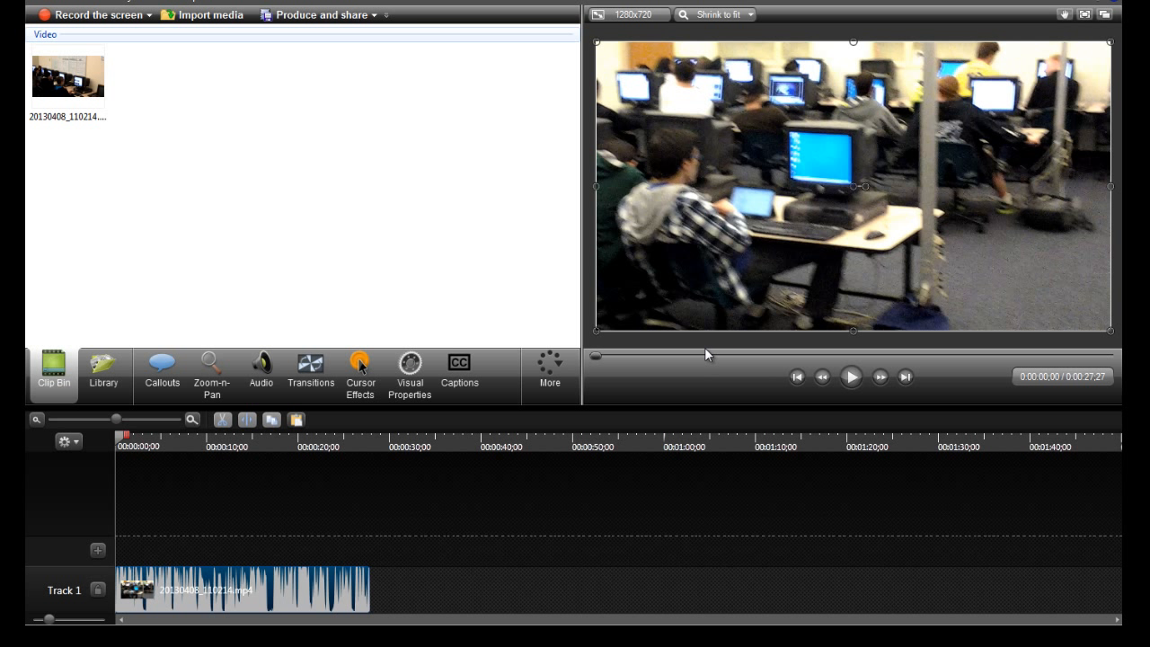
- Reopen the recent project Yo and place "From Snagit to Camtasia to YouTube.mp4" on Track 1 directly against the end of the first clip
left_click(40, 3)
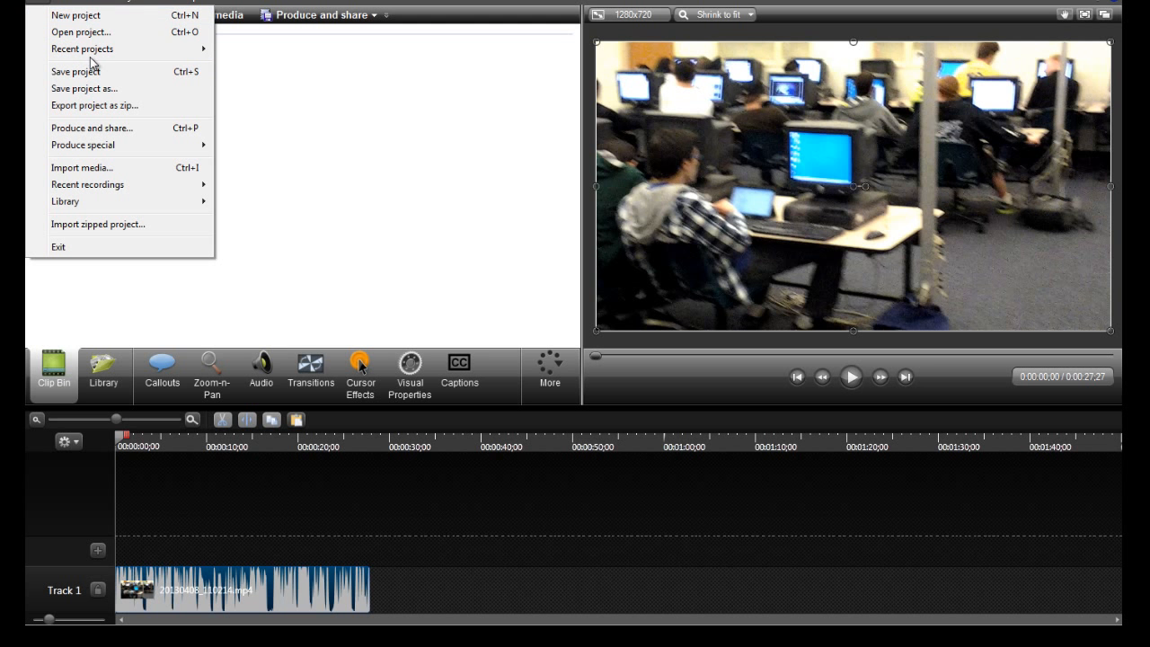
mouse_move(161, 56)
left_click(258, 65)
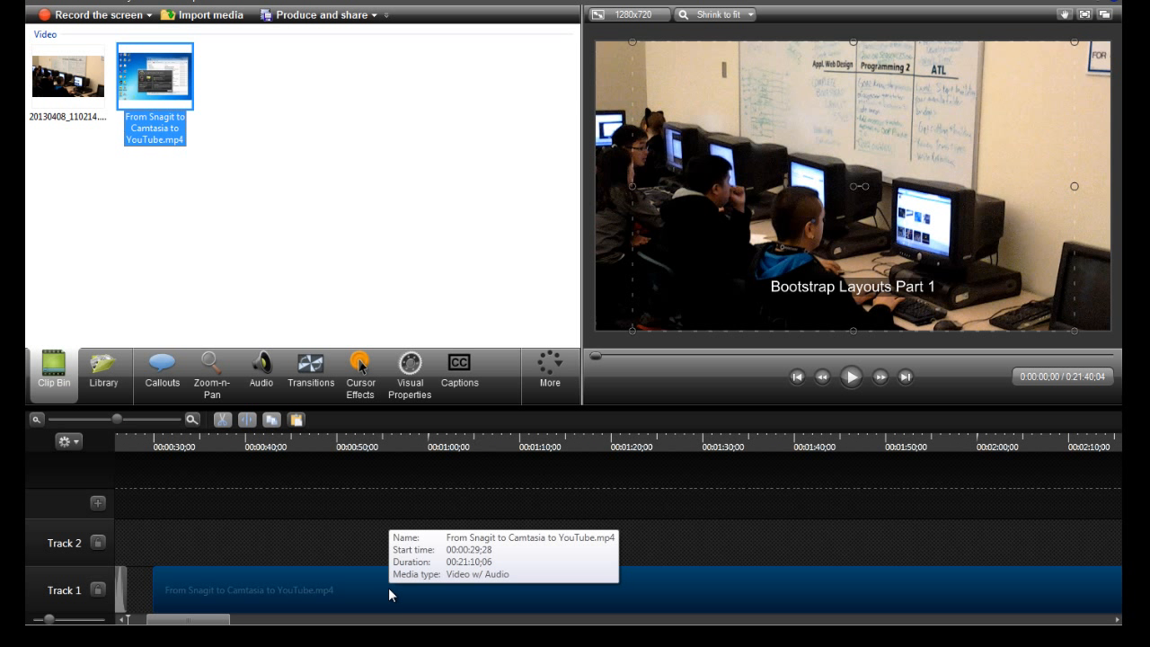
left_click_drag(388, 588, 343, 588)
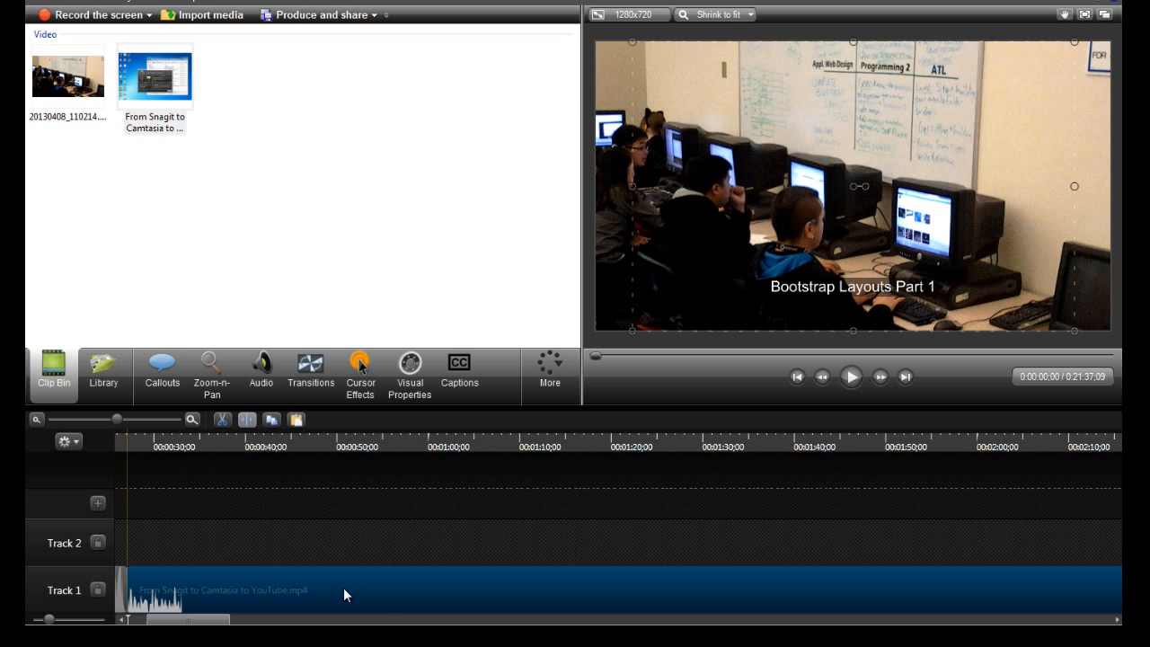
- Add a Zoom-n-Pan animation at 00:01:18;15 that frames the recorded Editing Dimensions dialog at 169% scale
left_click(423, 444)
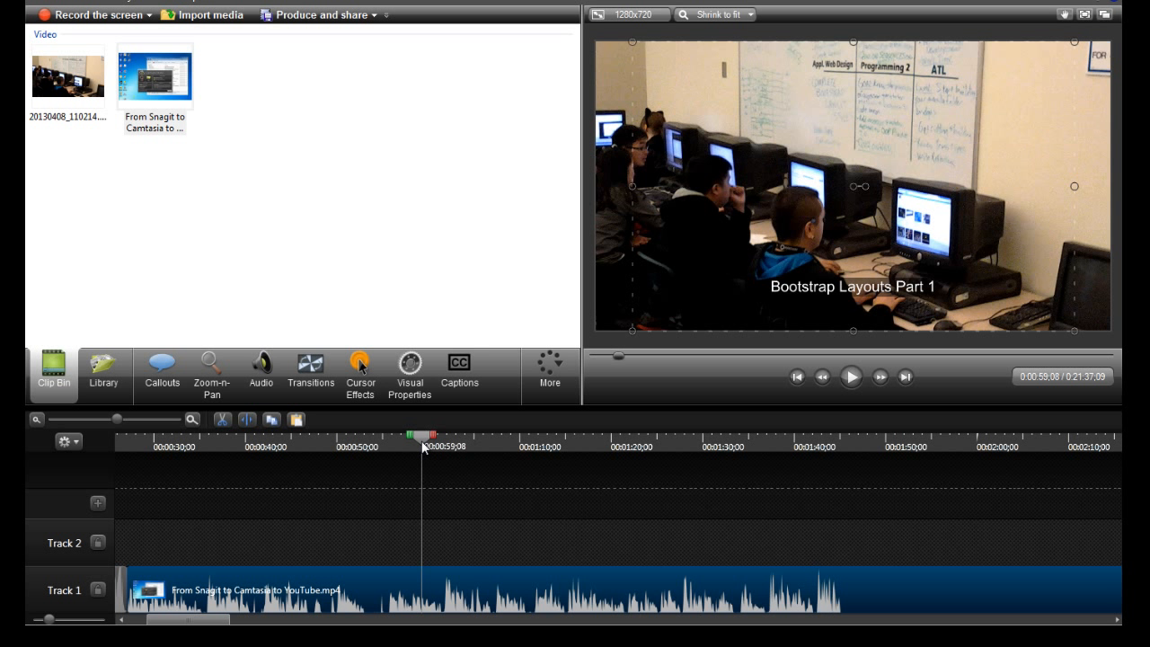
left_click_drag(423, 447, 490, 445)
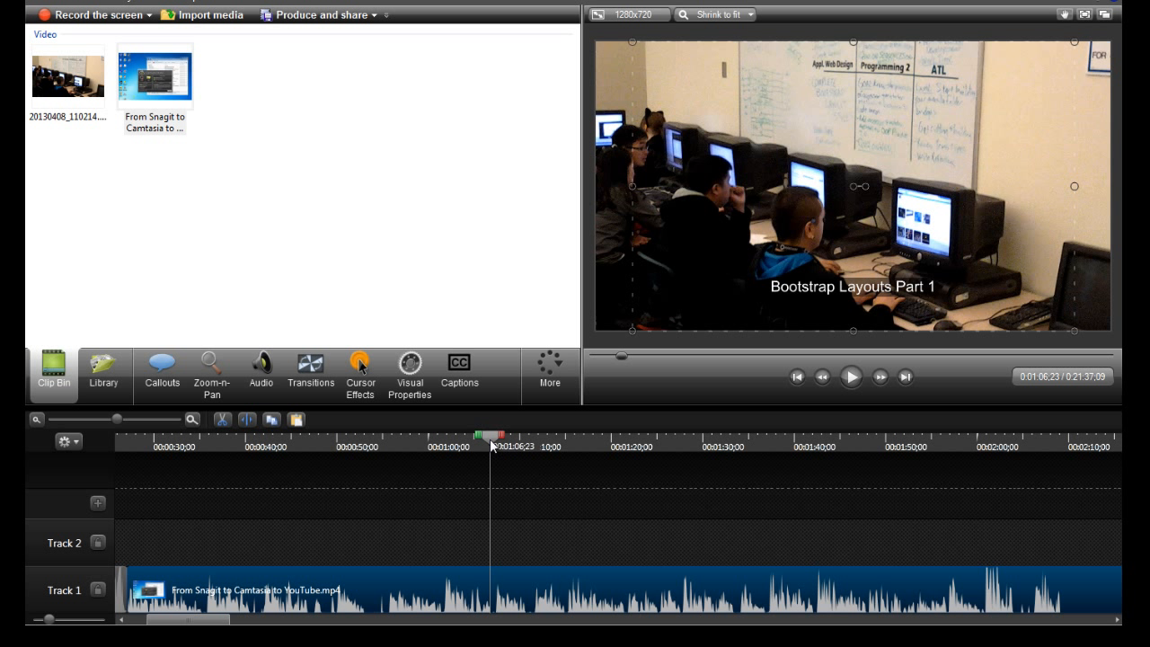
left_click_drag(490, 445, 599, 446)
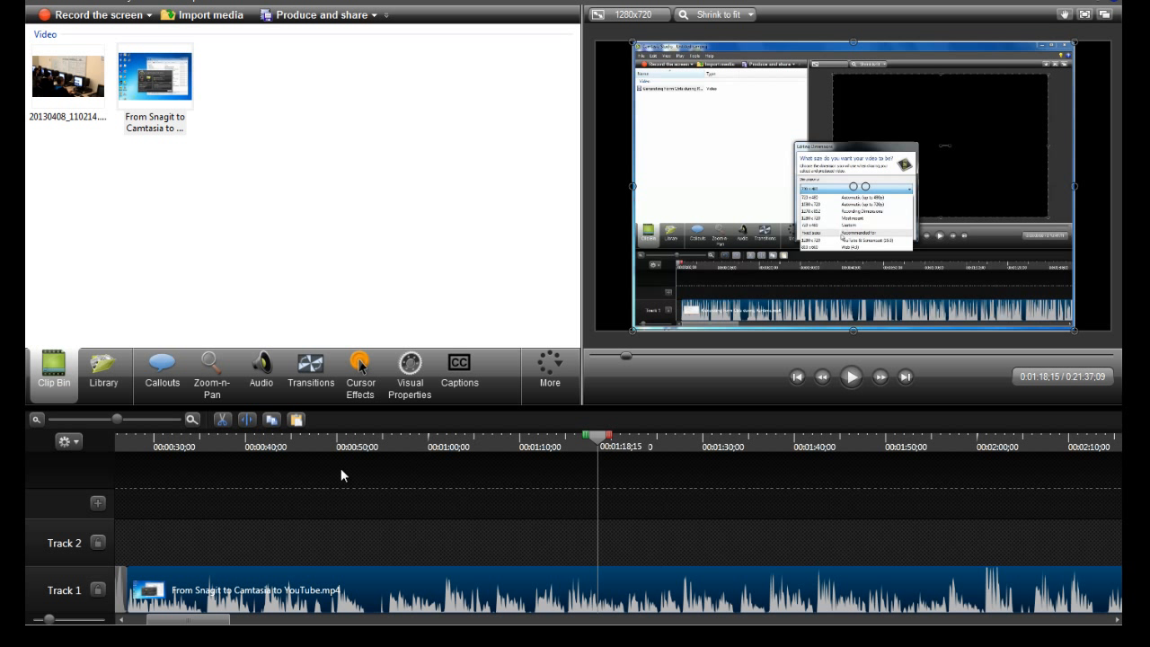
left_click(213, 364)
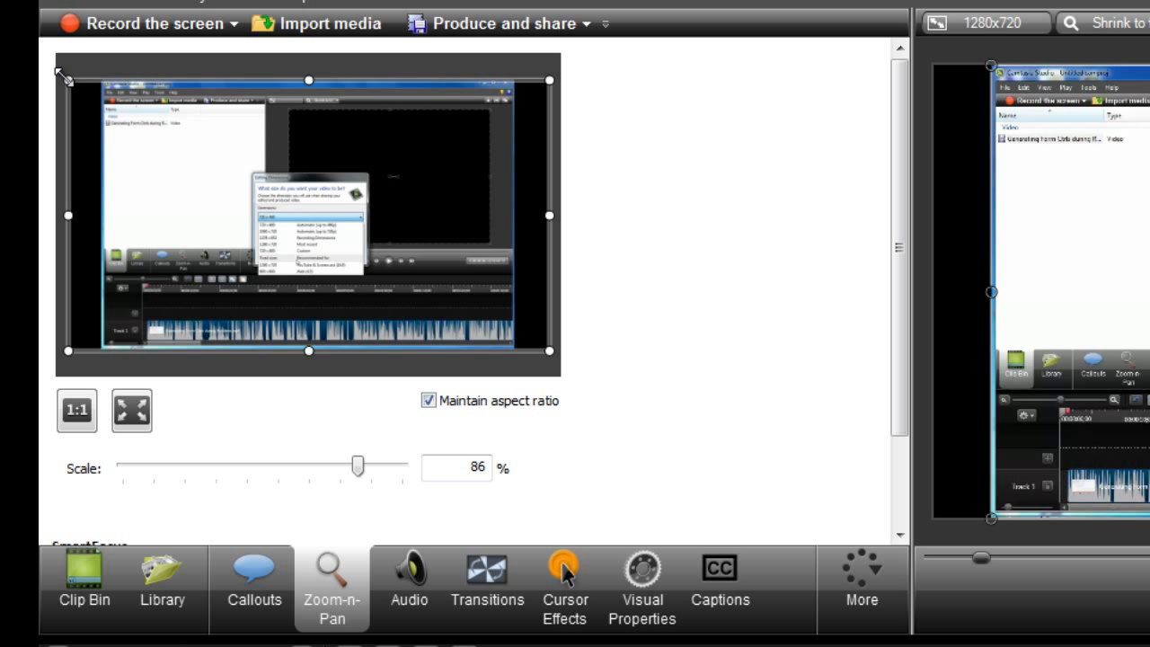
left_click_drag(65, 78, 231, 165)
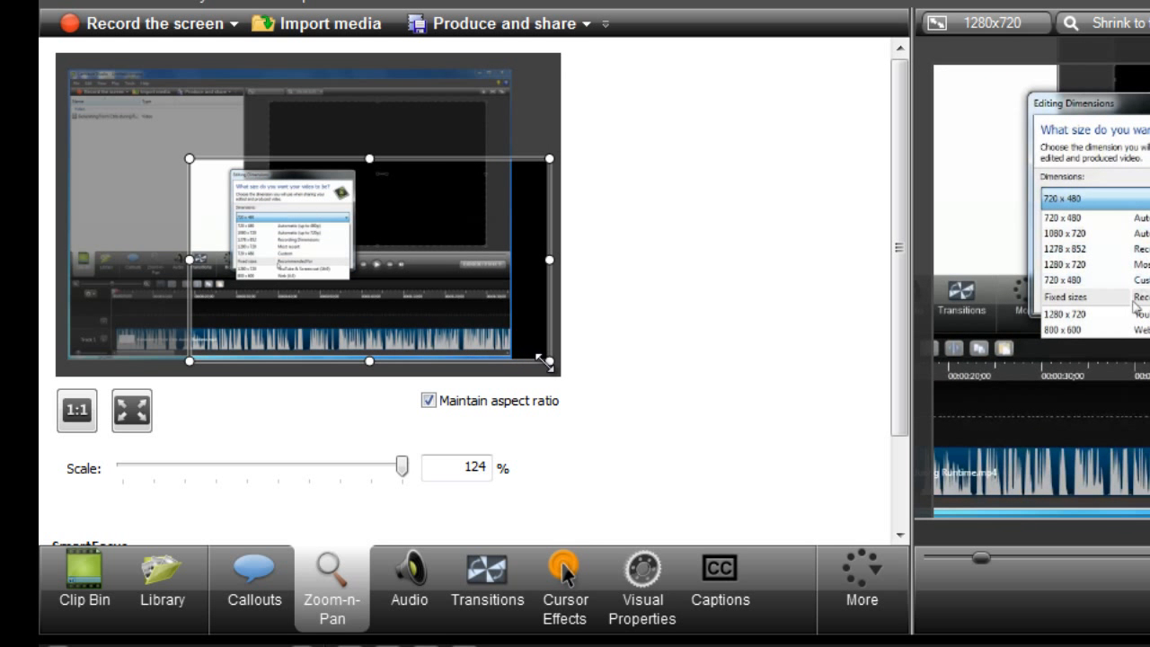
left_click_drag(544, 361, 453, 306)
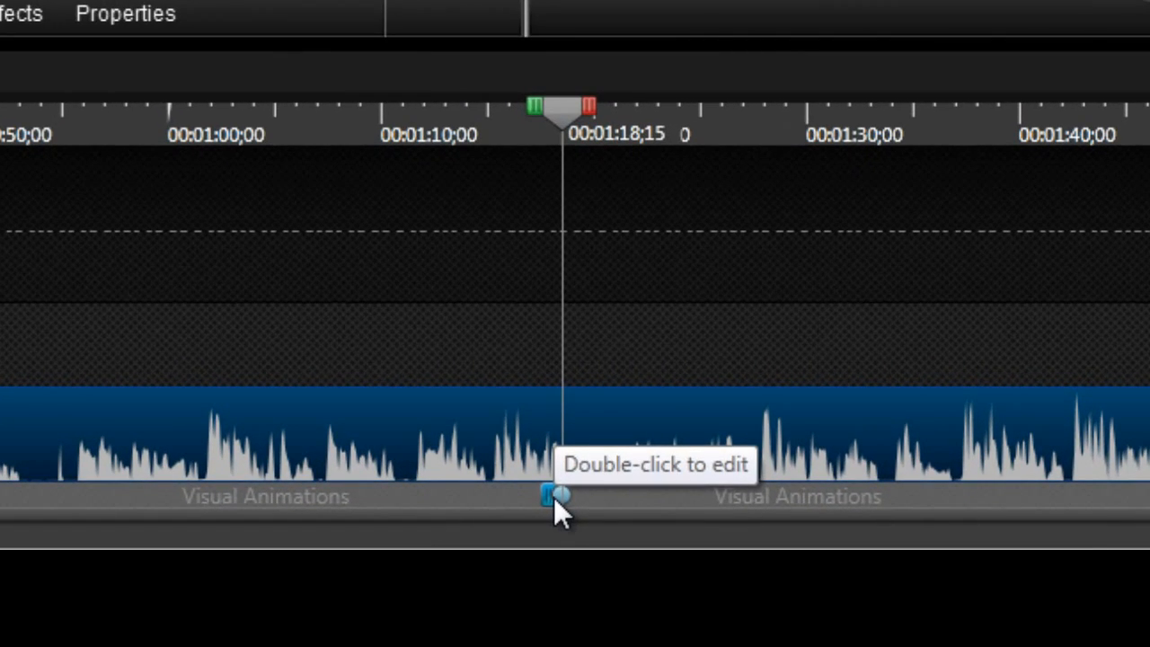
- Lengthen the zoom animation on Track 1 to about 4 seconds by moving its start earlier
double_click(553, 497)
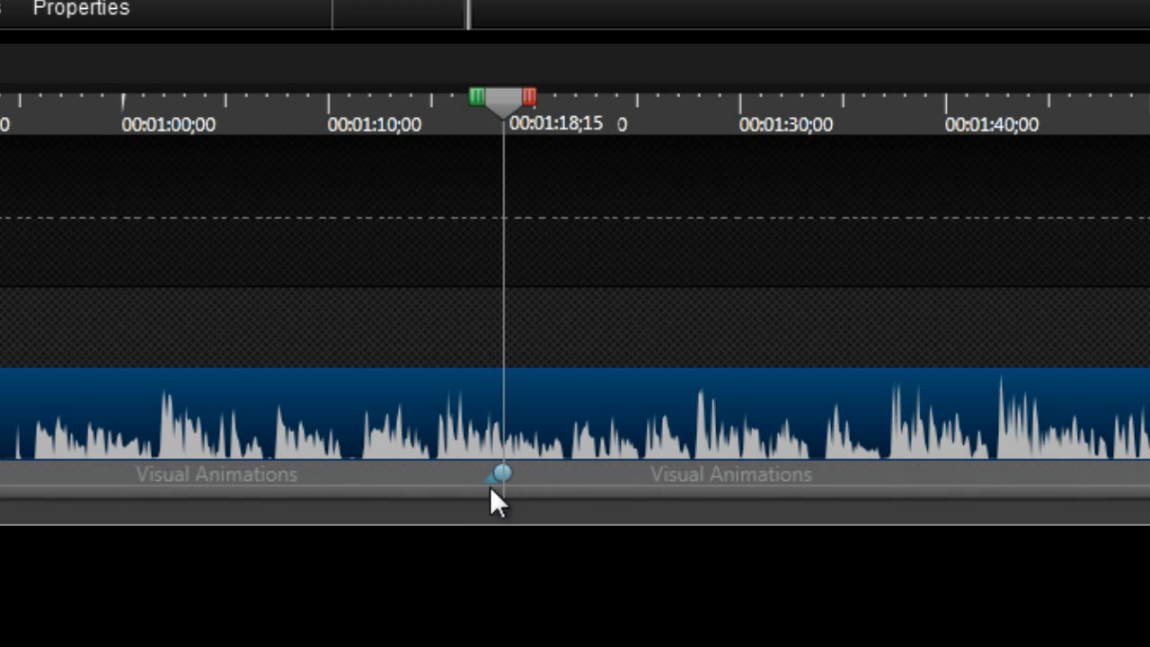
left_click_drag(488, 475, 423, 476)
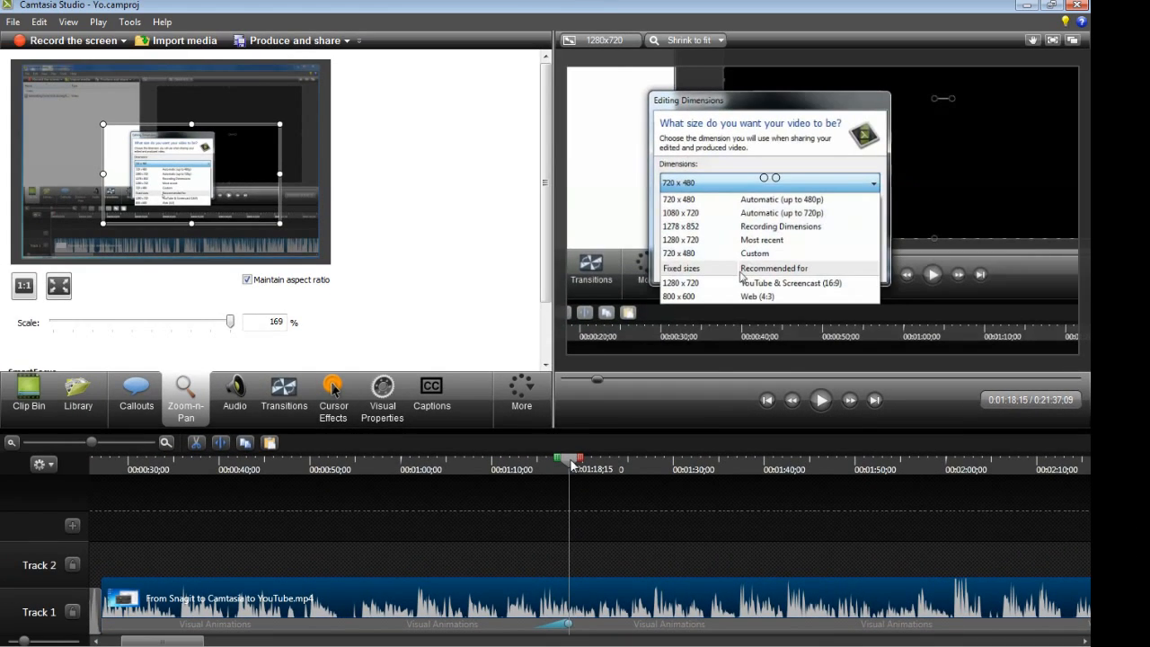
- Preview the zoom from 00:01:13;20 and shift the whole animation about 2 seconds earlier on Track 1
left_click_drag(571, 465, 525, 465)
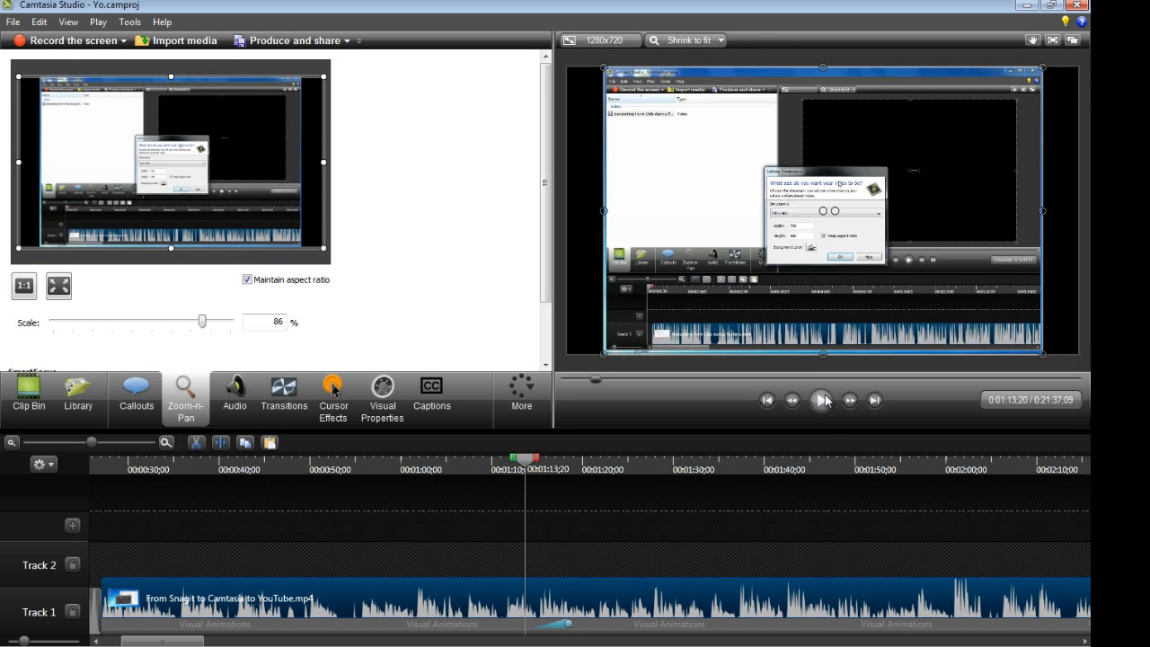
left_click(824, 400)
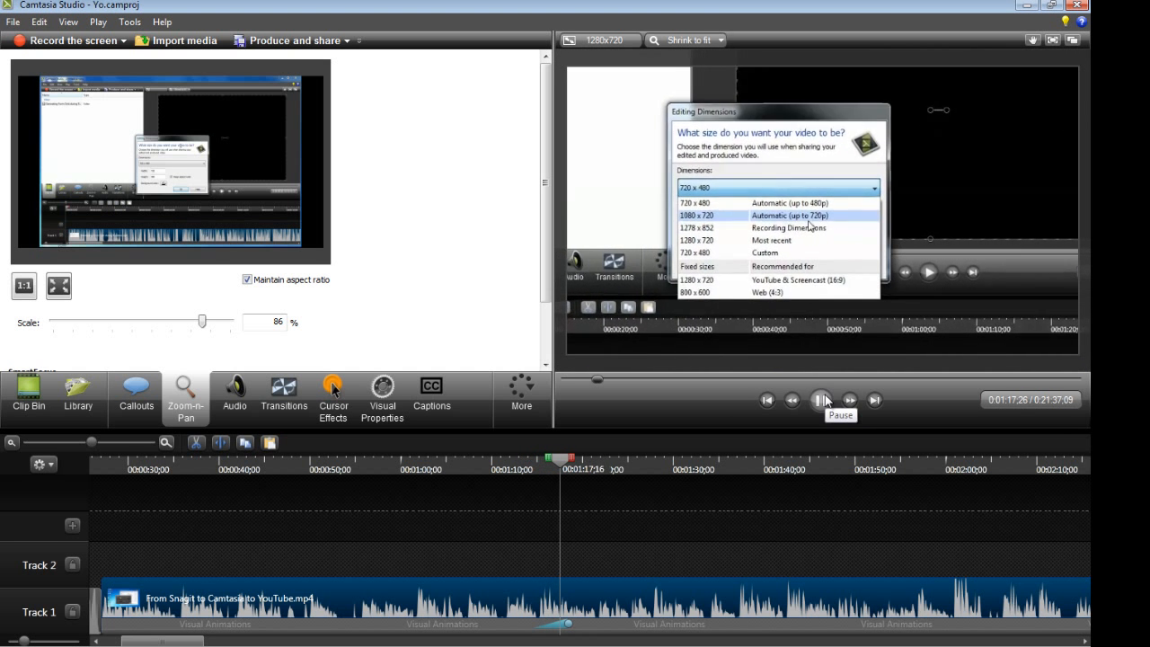
left_click(825, 400)
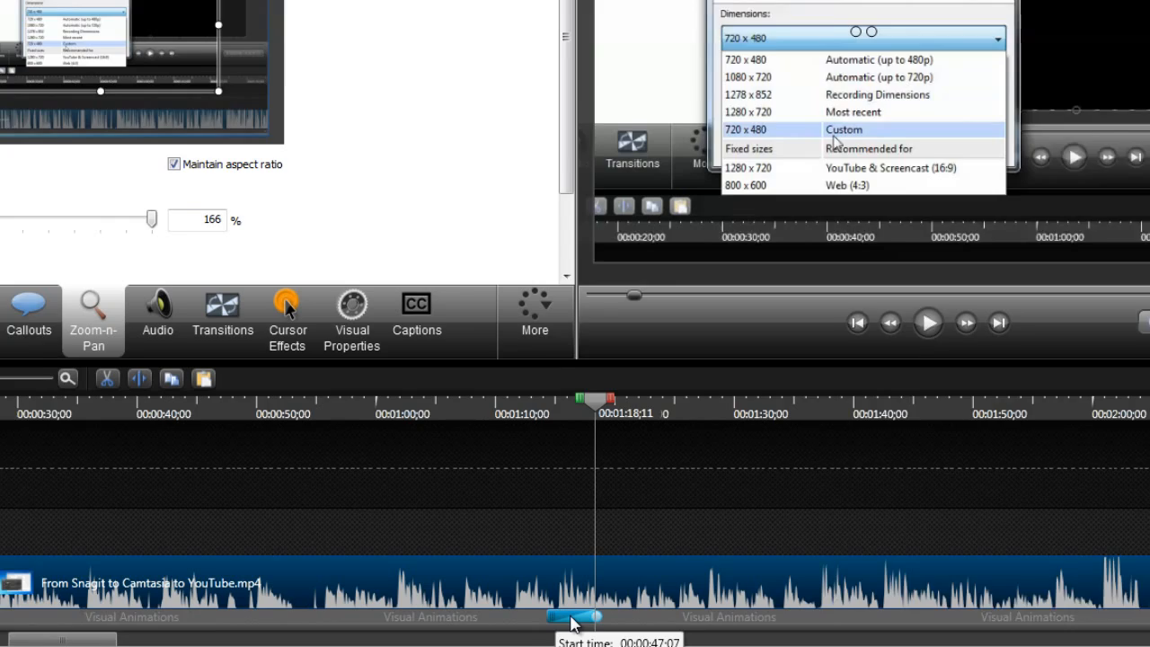
left_click_drag(554, 624, 535, 624)
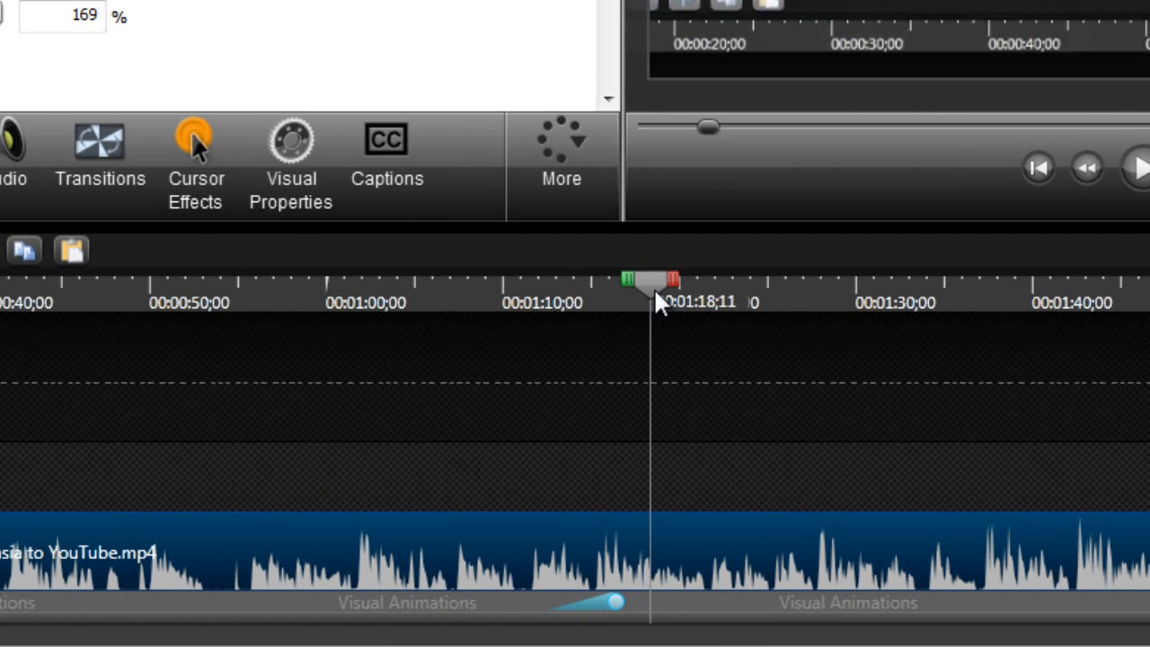
- Delete the zoom animation placed before 00:01:18;11 on the Track 1 clip
right_click(582, 606)
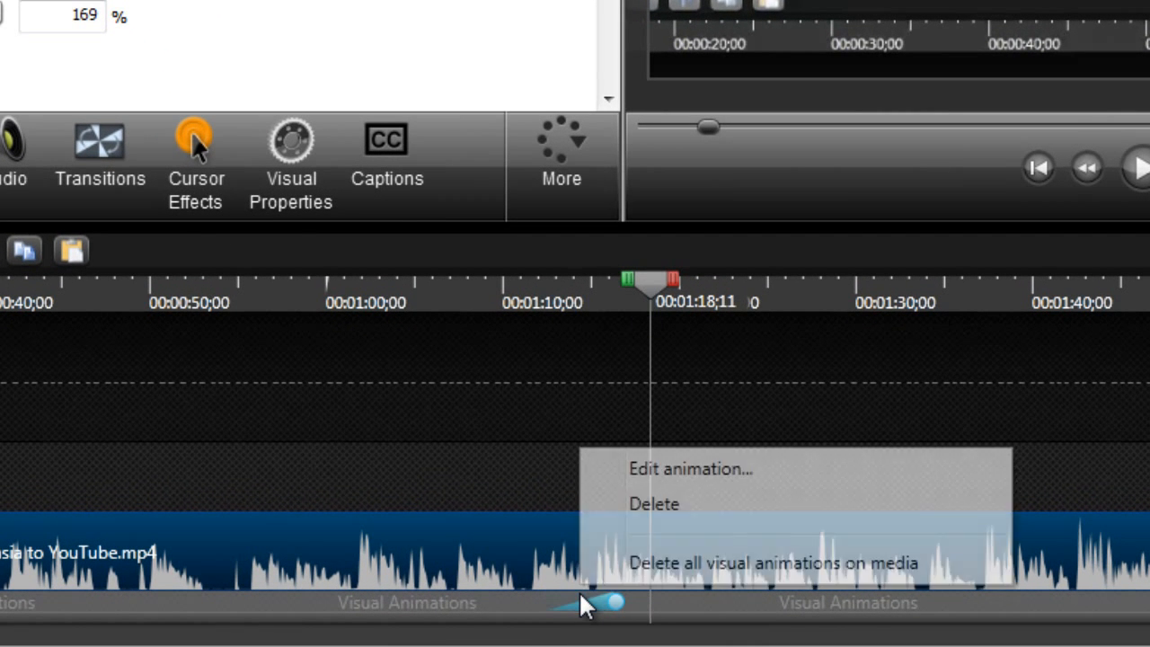
left_click(633, 518)
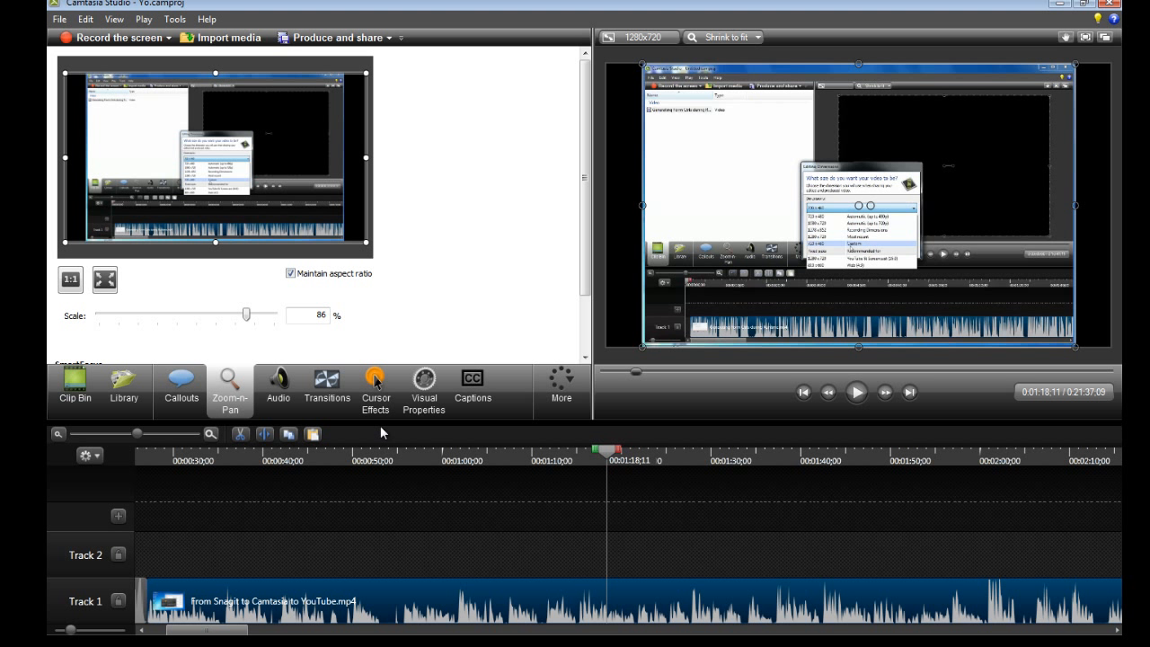
- Start producing the video with the Vimeo Optimized preset and accept the unsupported-feature notice to reach the save options
left_click(385, 39)
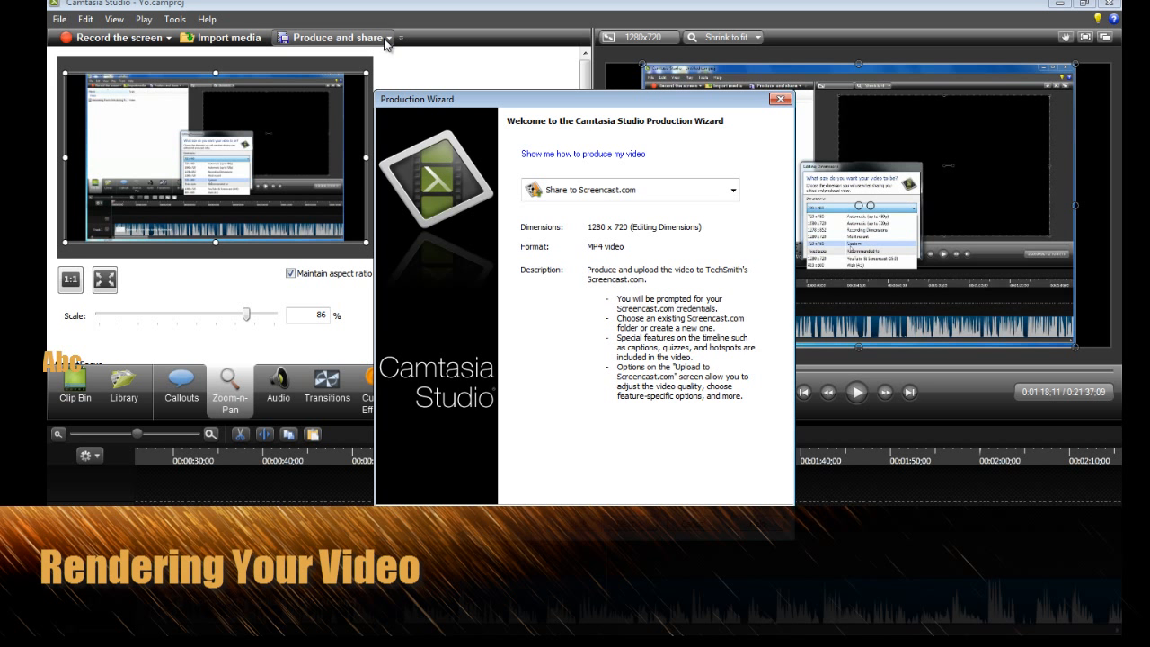
left_click(733, 191)
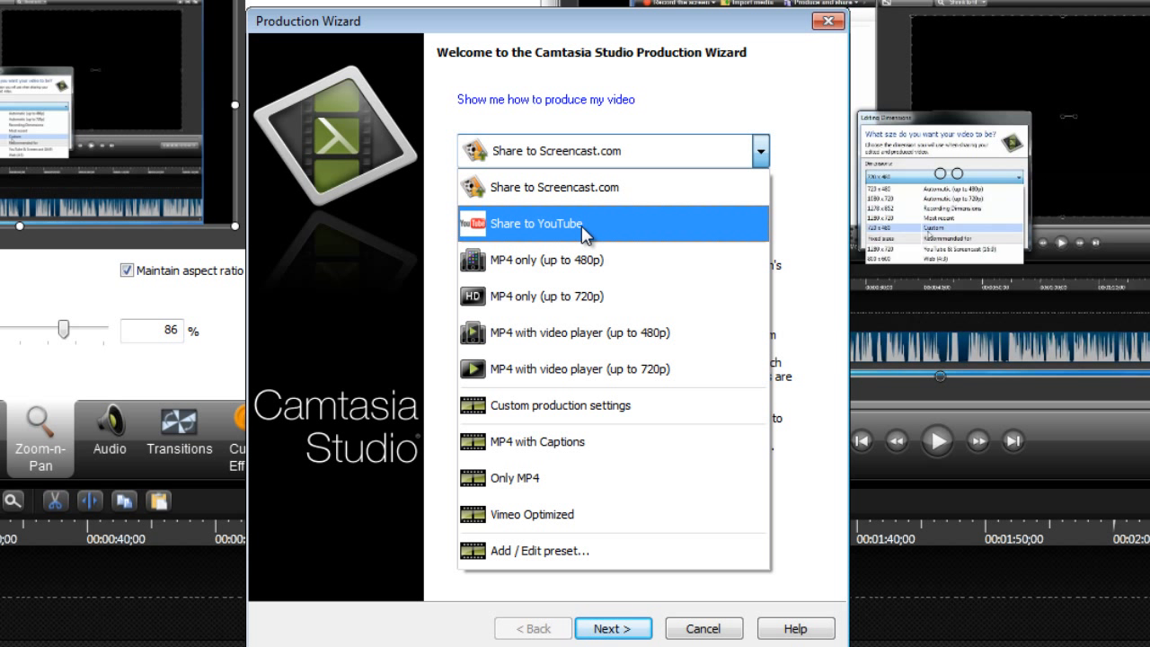
left_click(524, 524)
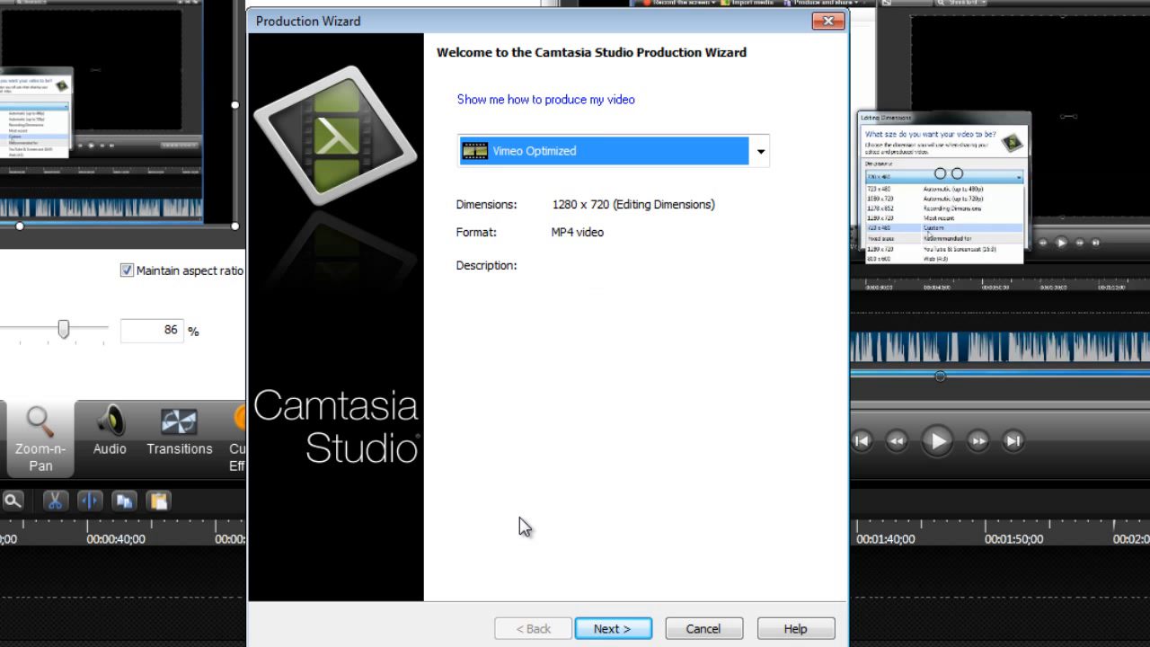
left_click(598, 626)
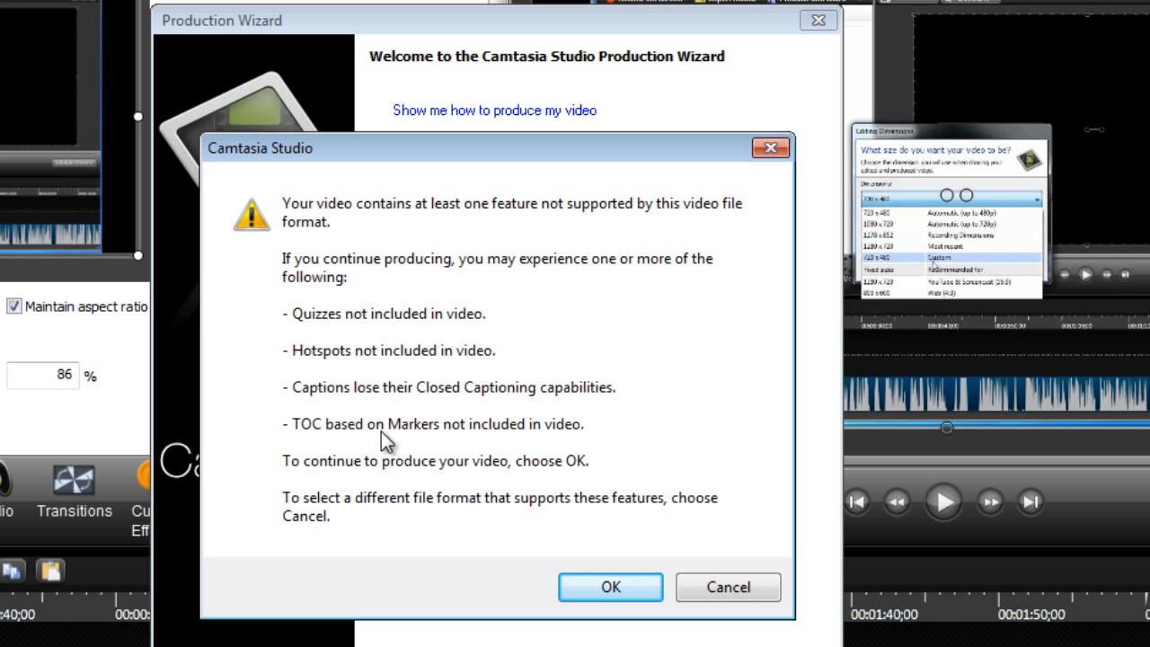
left_click(616, 586)
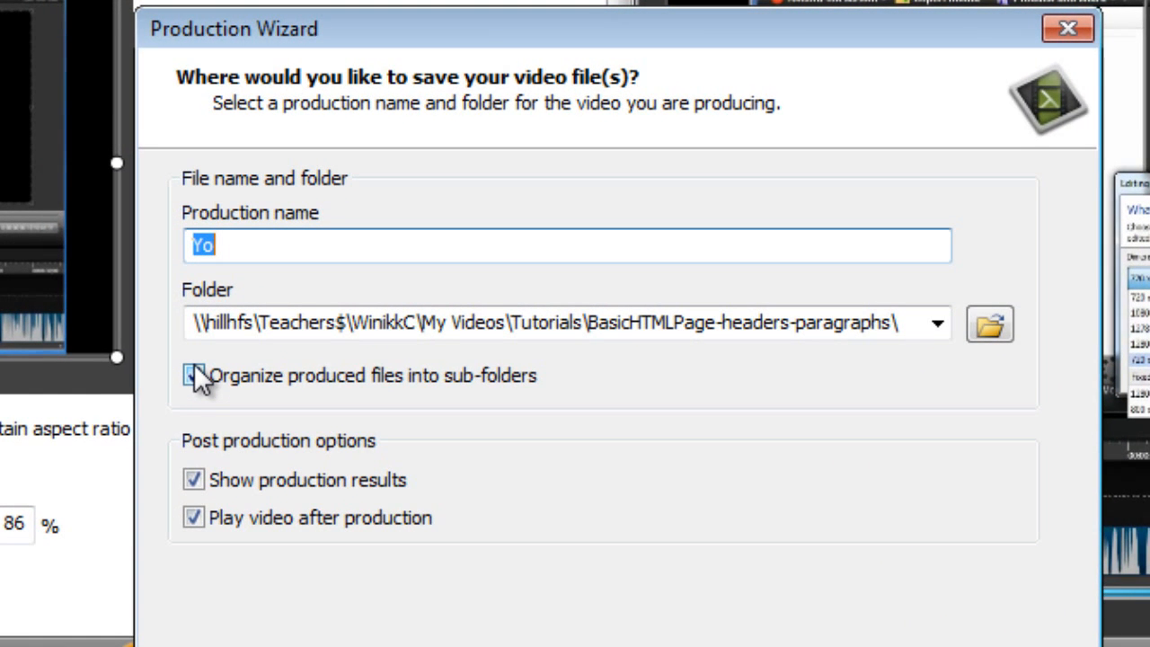
- Turn off organizing produced files into sub-folders and start rendering Yo, creating the missing BasicHTMLPage-headers-paragraphs folder
left_click(196, 376)
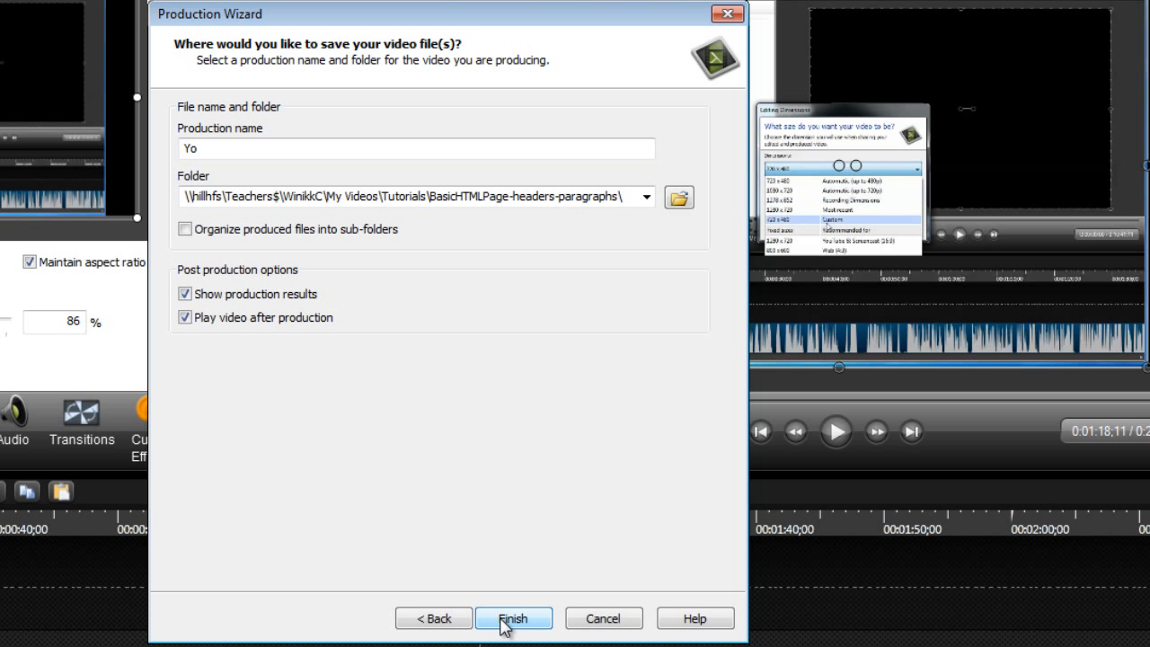
left_click(508, 618)
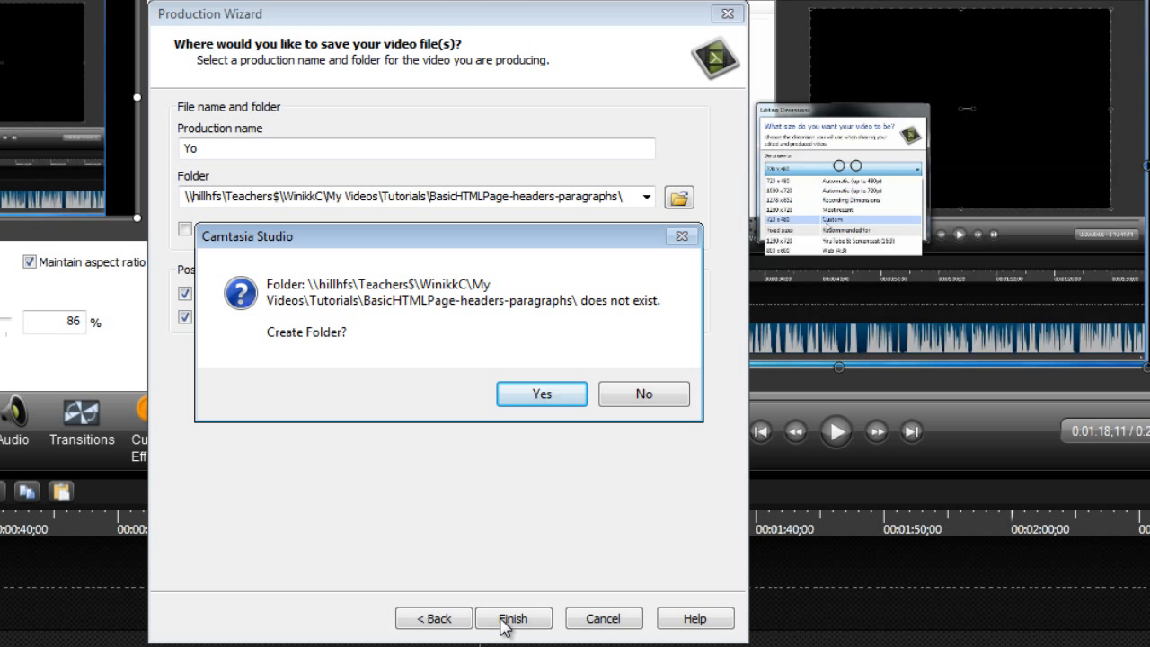
left_click(585, 399)
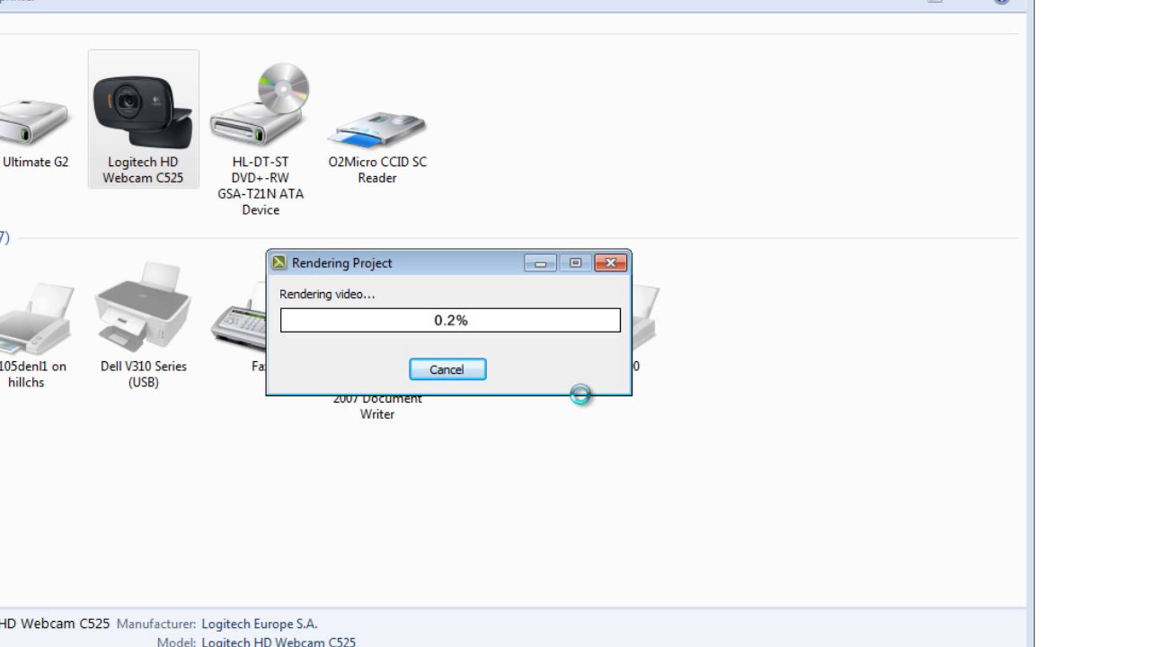
- Cancel the running render and return to the production preset choice
left_click(448, 371)
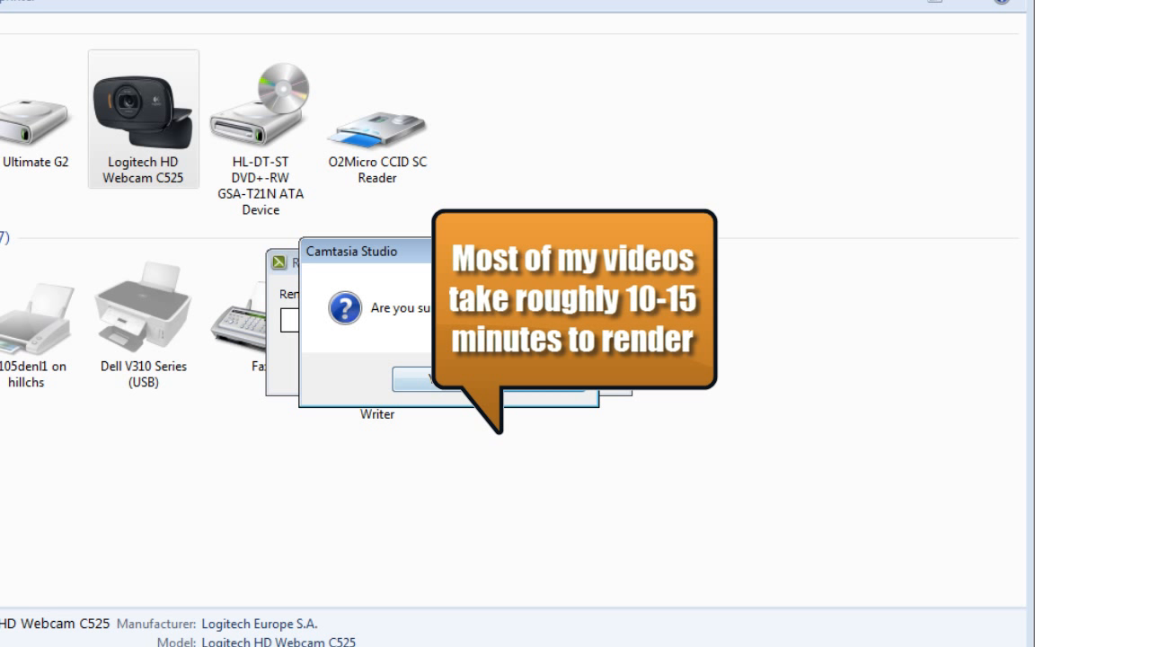
left_click(445, 385)
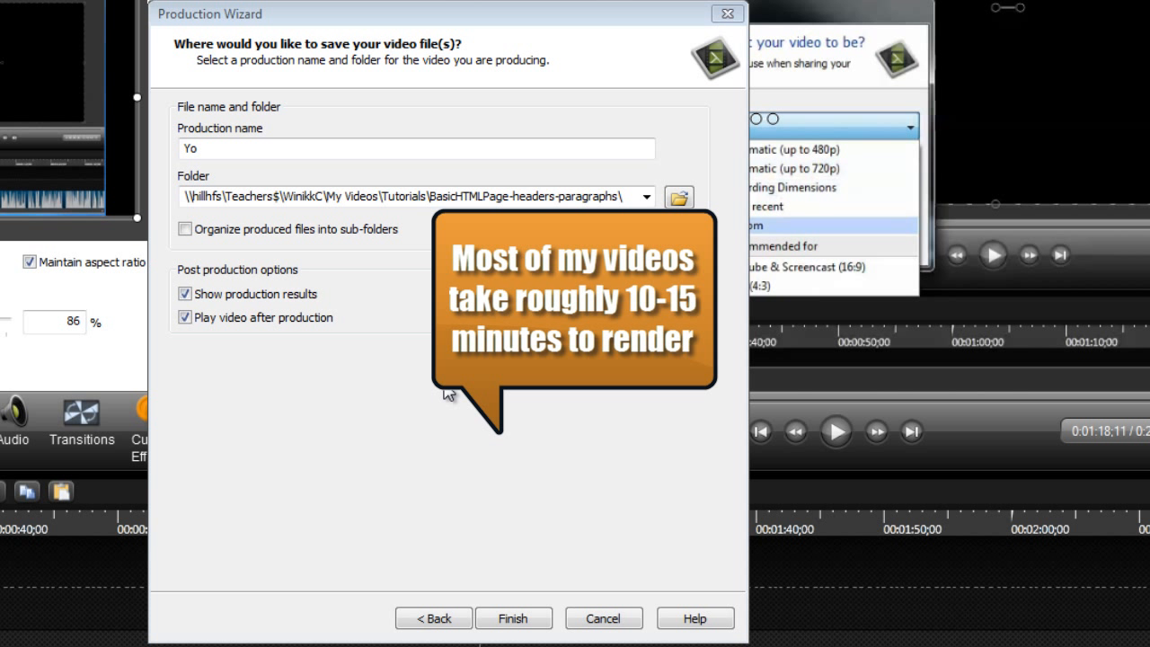
left_click(440, 618)
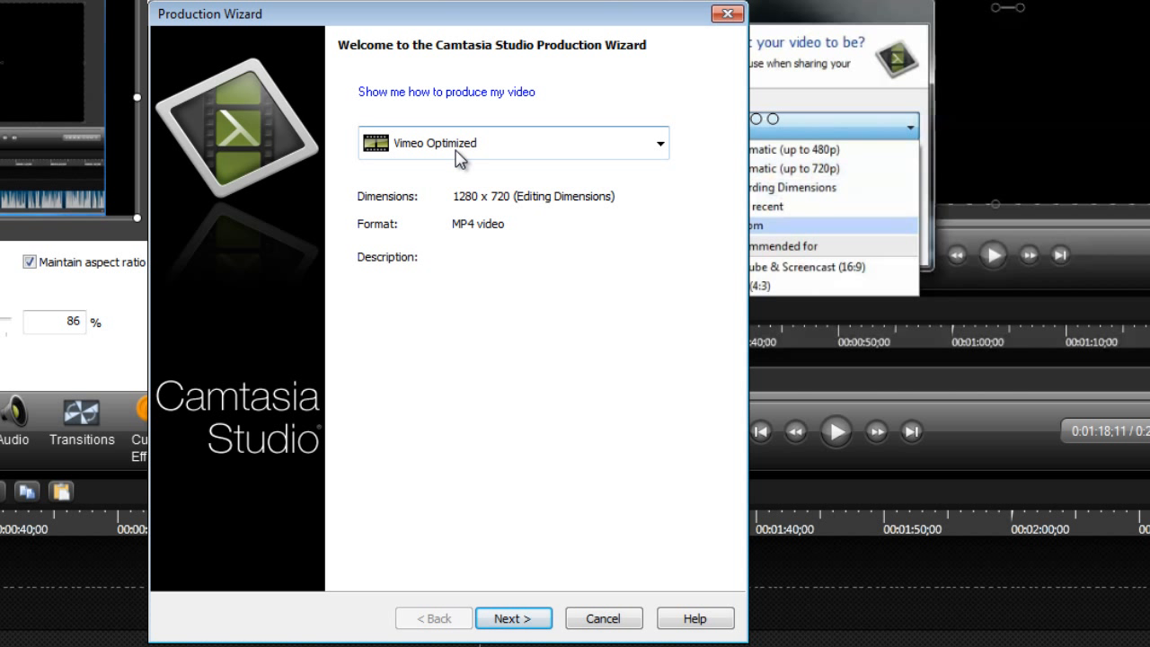
- Open the Vimeo Optimized production preset for editing and proceed to its Flash / HTML5 Player options
left_click(662, 151)
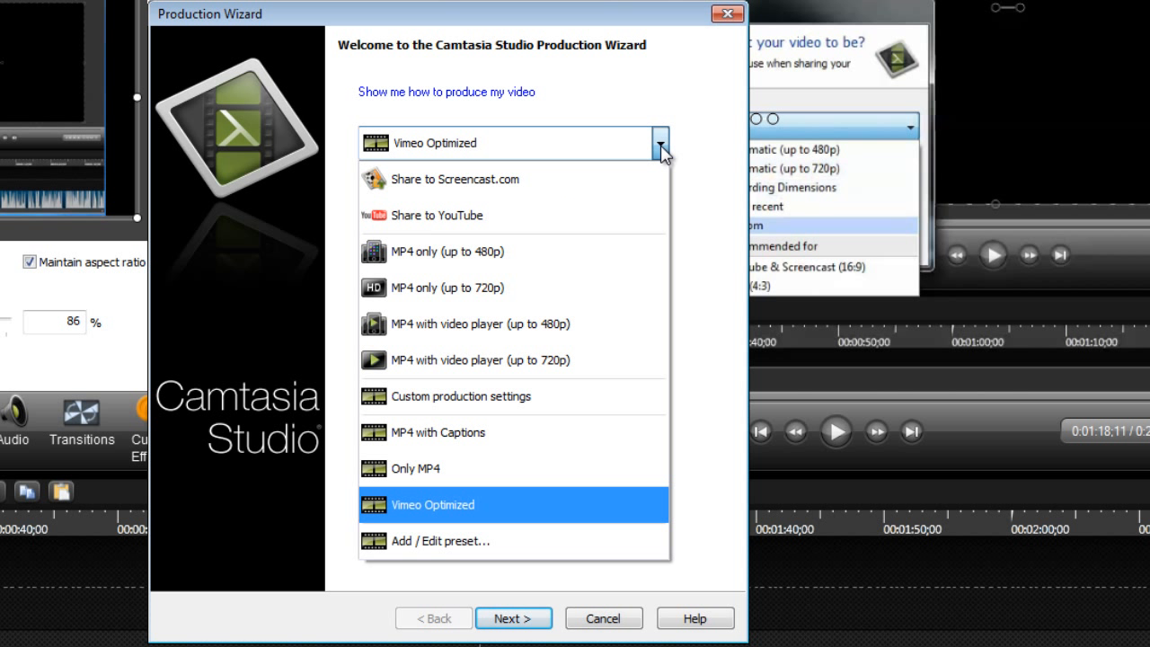
left_click(470, 542)
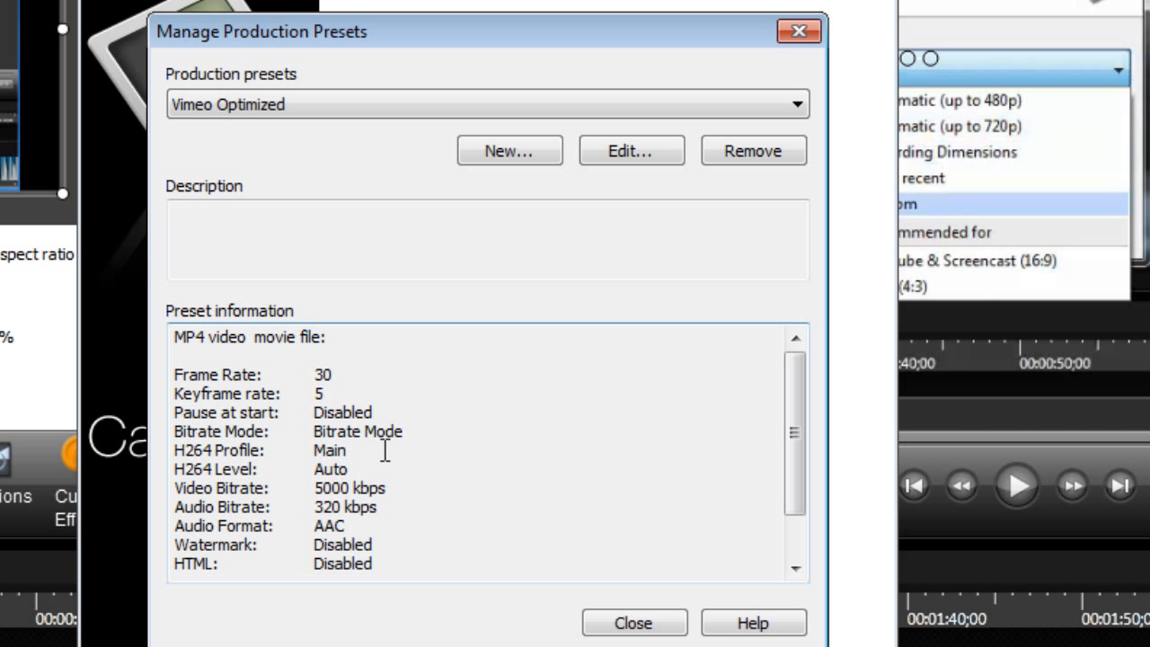
left_click(650, 146)
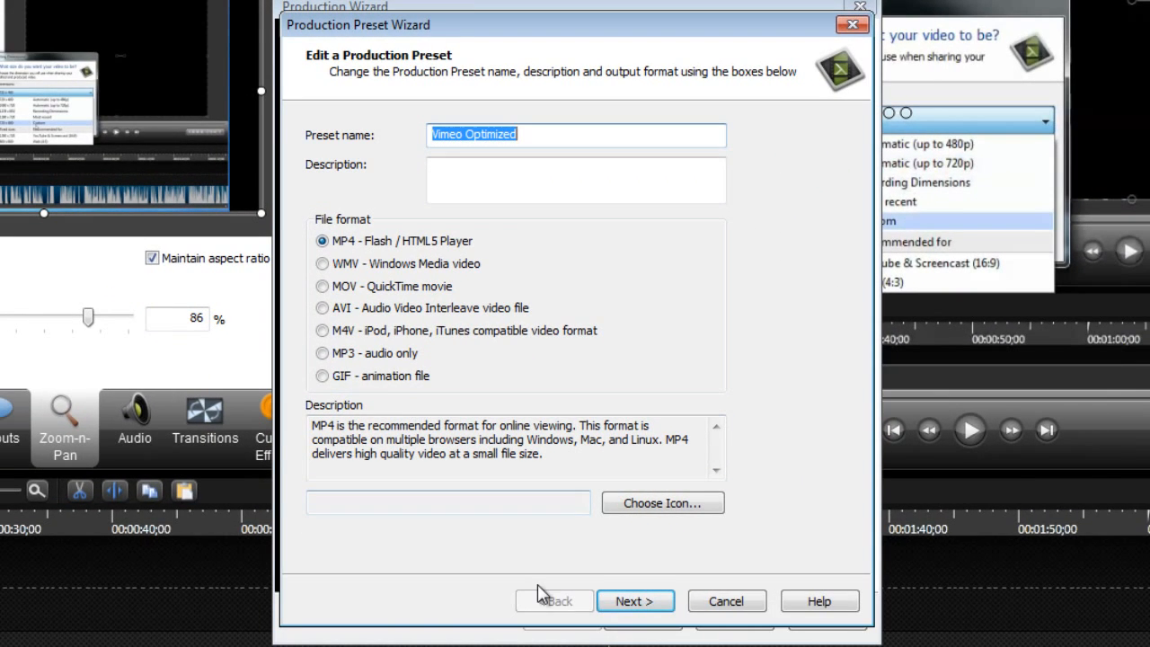
left_click(620, 608)
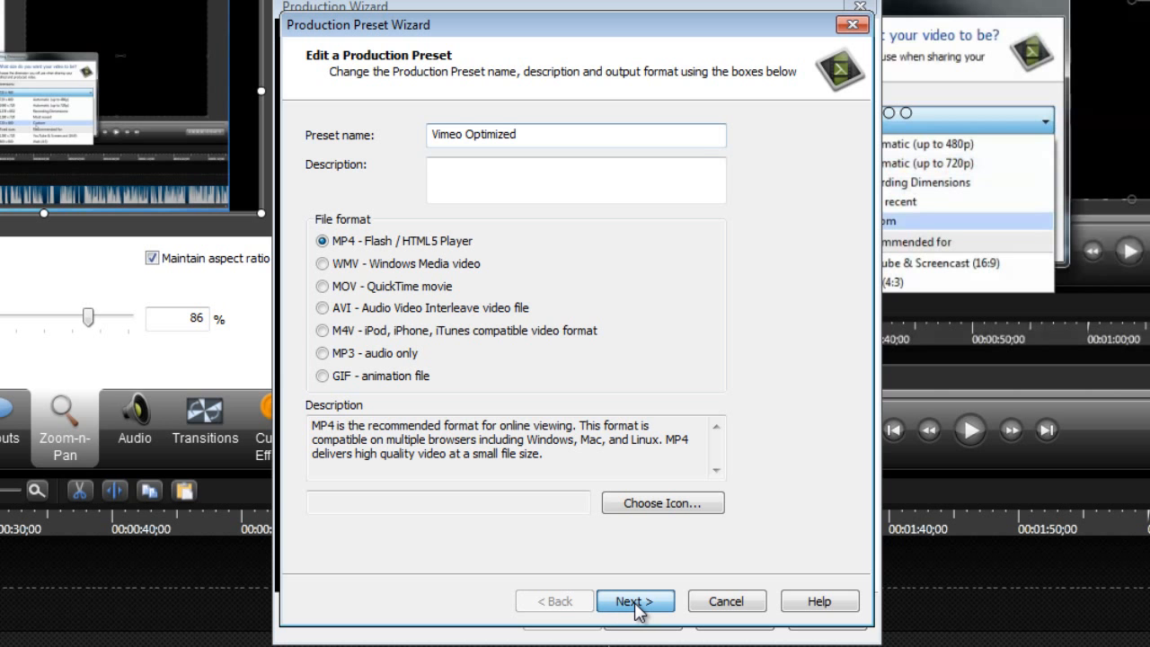
left_click(636, 601)
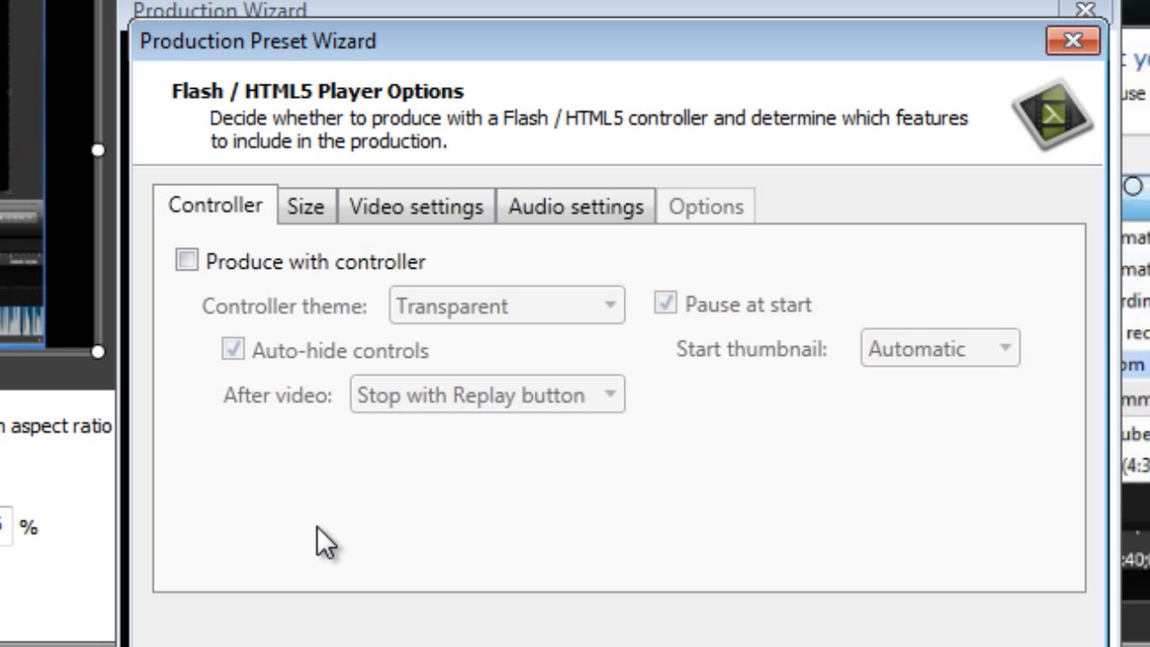
- Review the preset's size, video bitrate and audio settings, finish the preset wizard and close the preset manager
left_click(300, 211)
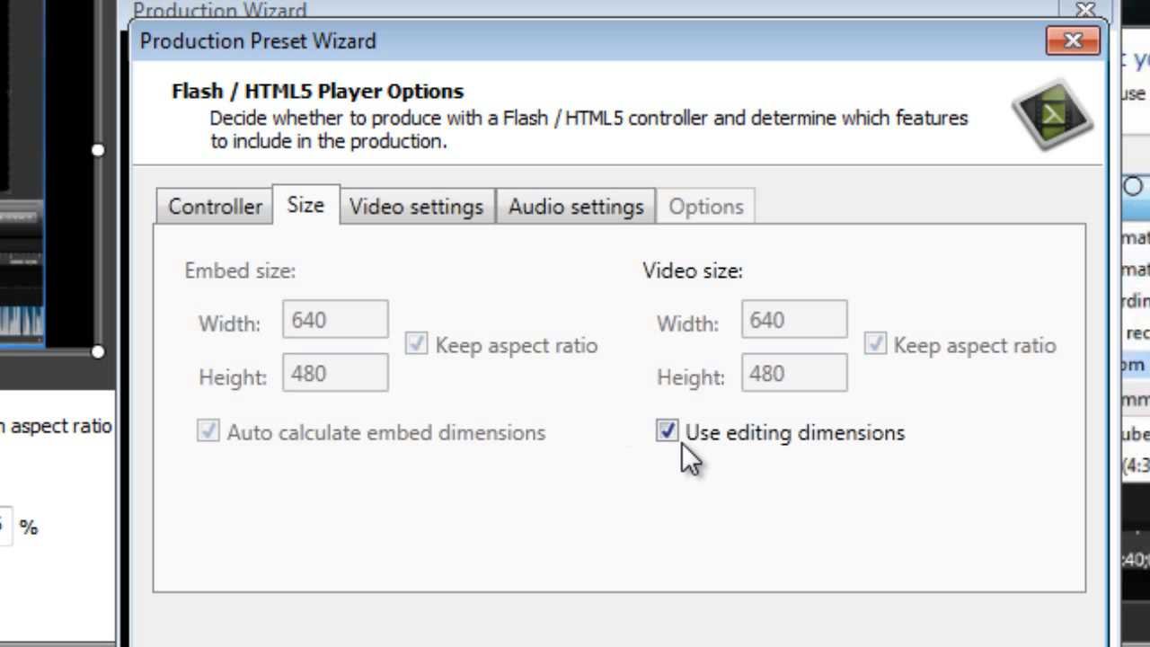
left_click(406, 202)
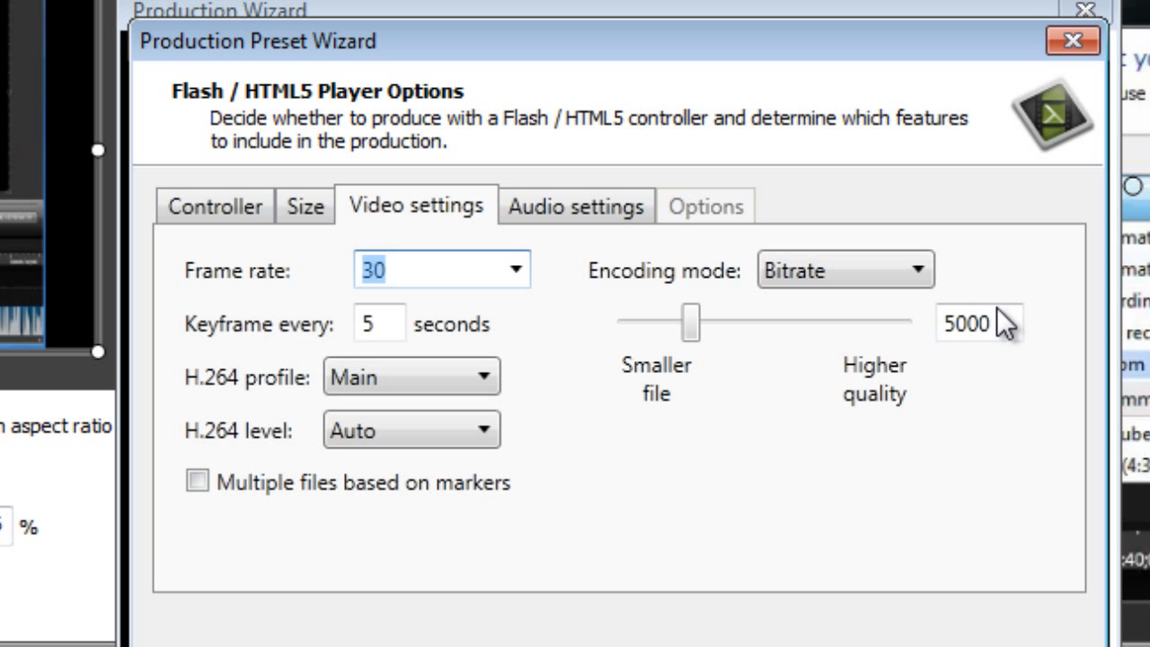
left_click_drag(975, 317, 936, 329)
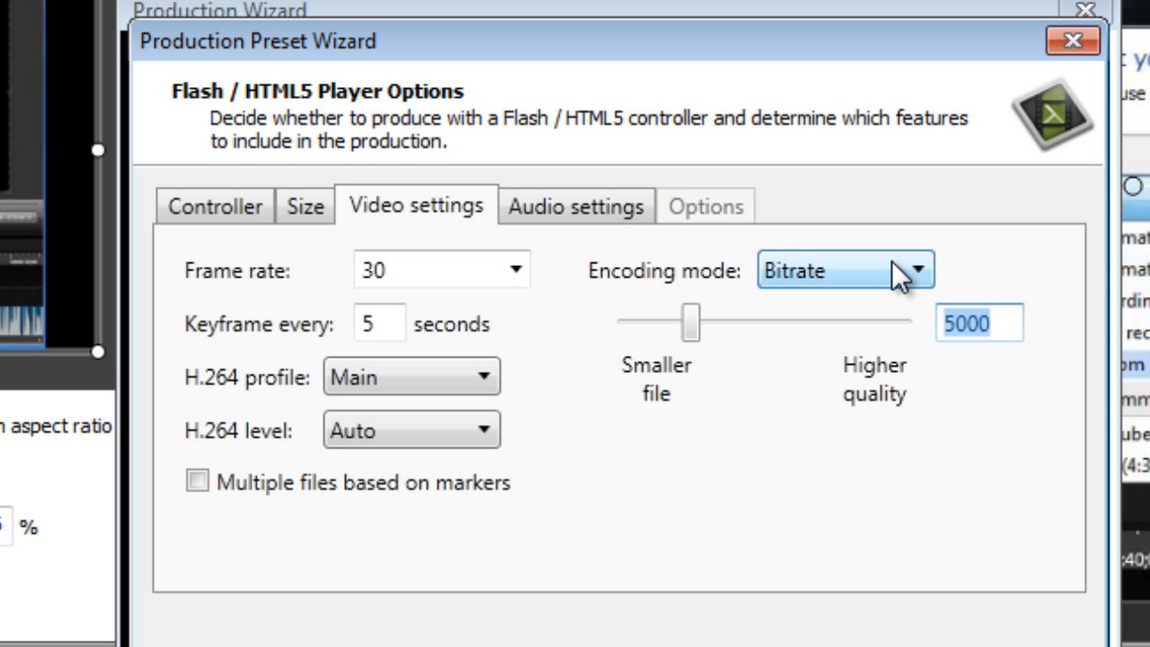
left_click(579, 225)
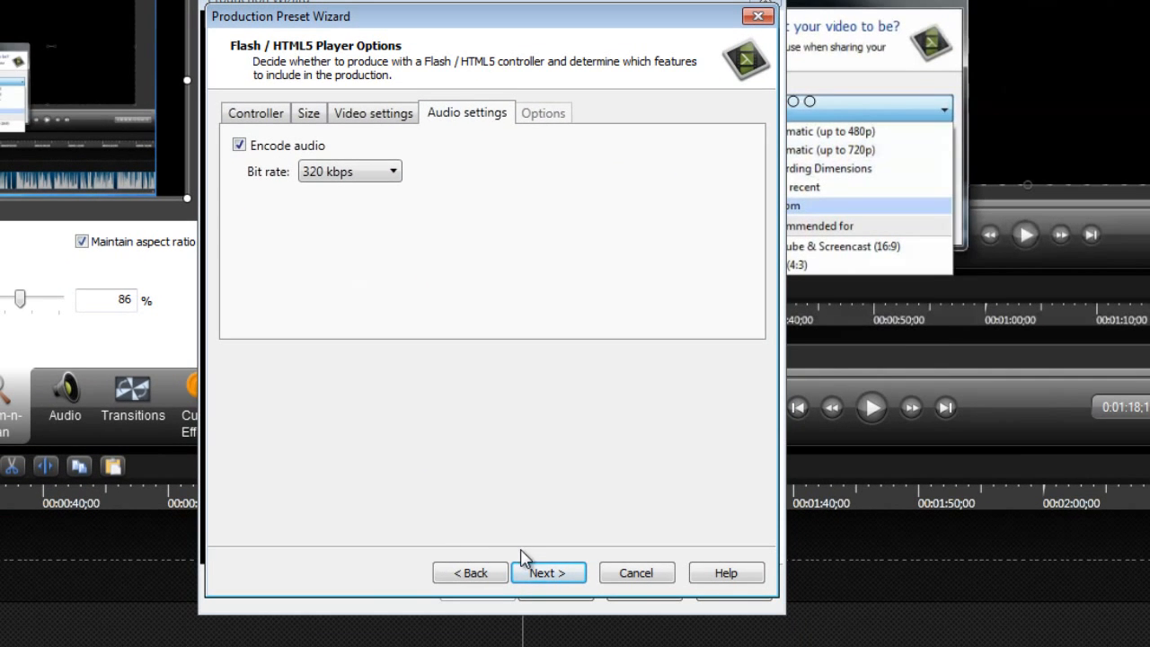
left_click(537, 573)
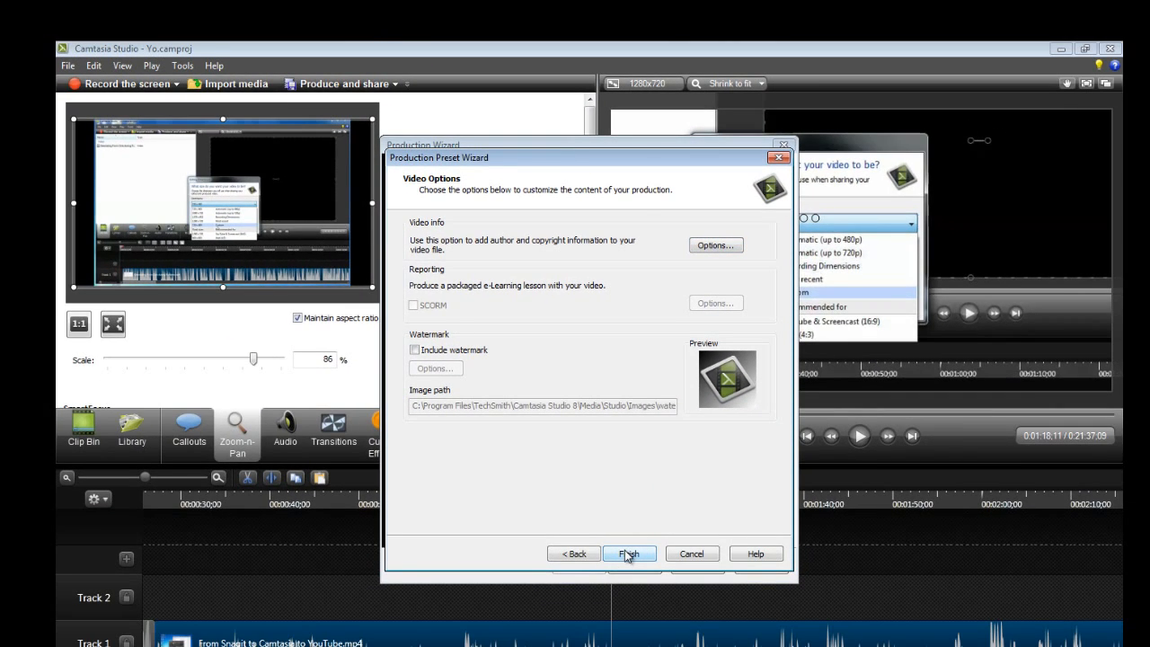
left_click(627, 554)
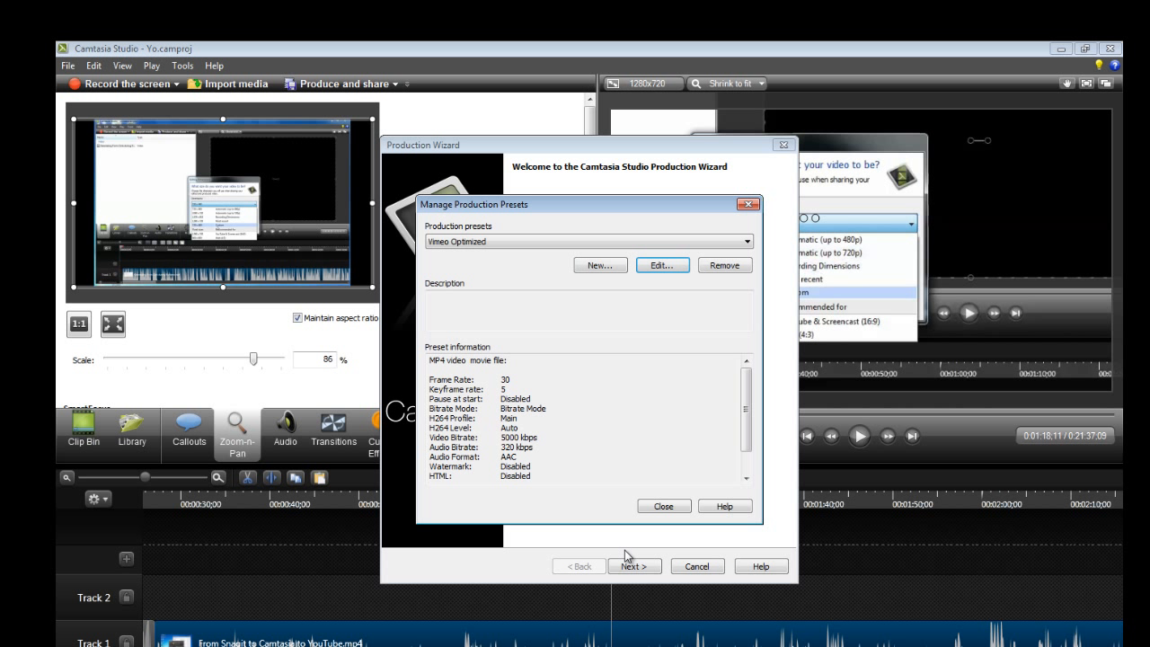
left_click(655, 508)
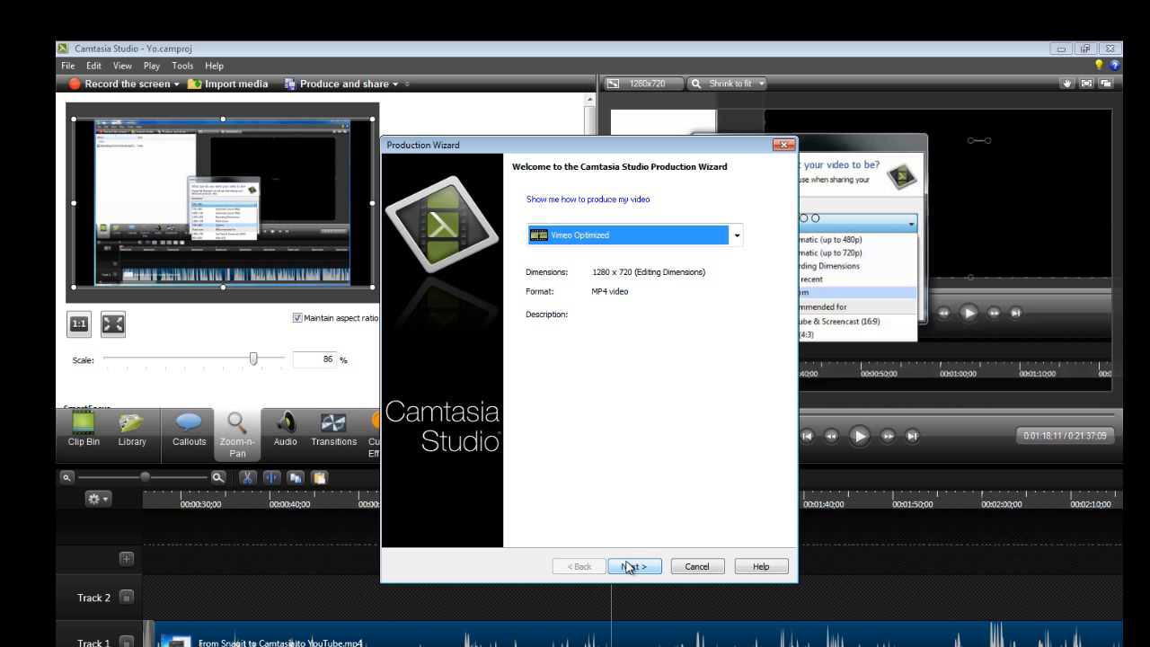
- Advance the Vimeo Optimized production past the unsupported-feature notice to the save options and cancel the production wizard
left_click(630, 566)
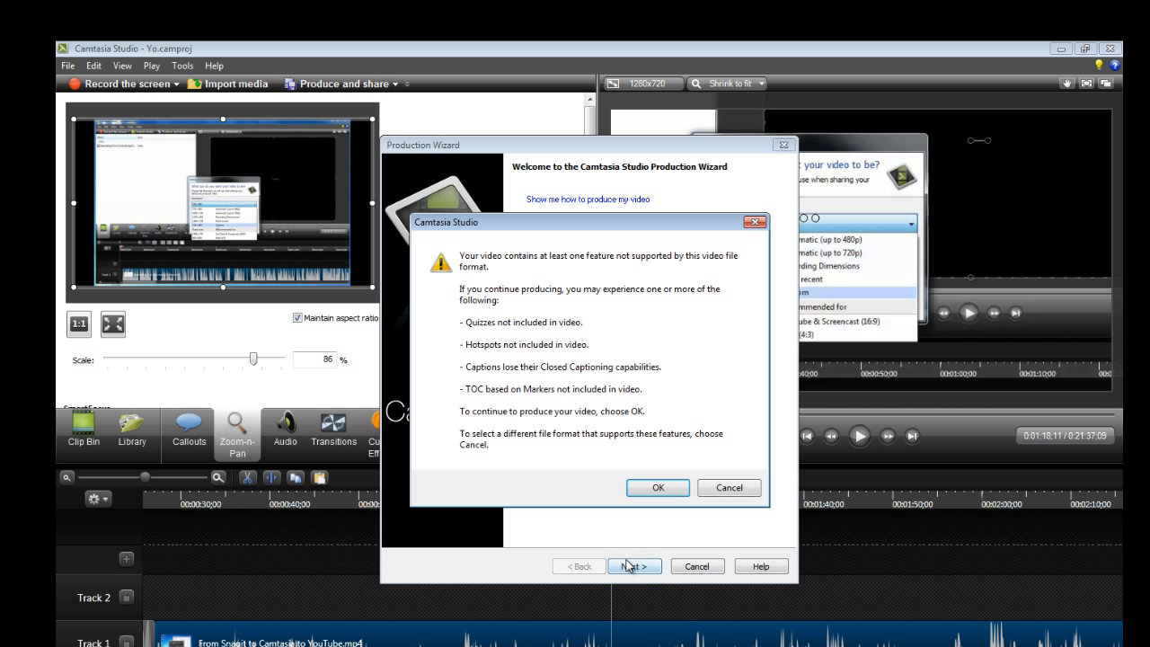
left_click(656, 490)
left_click(715, 570)
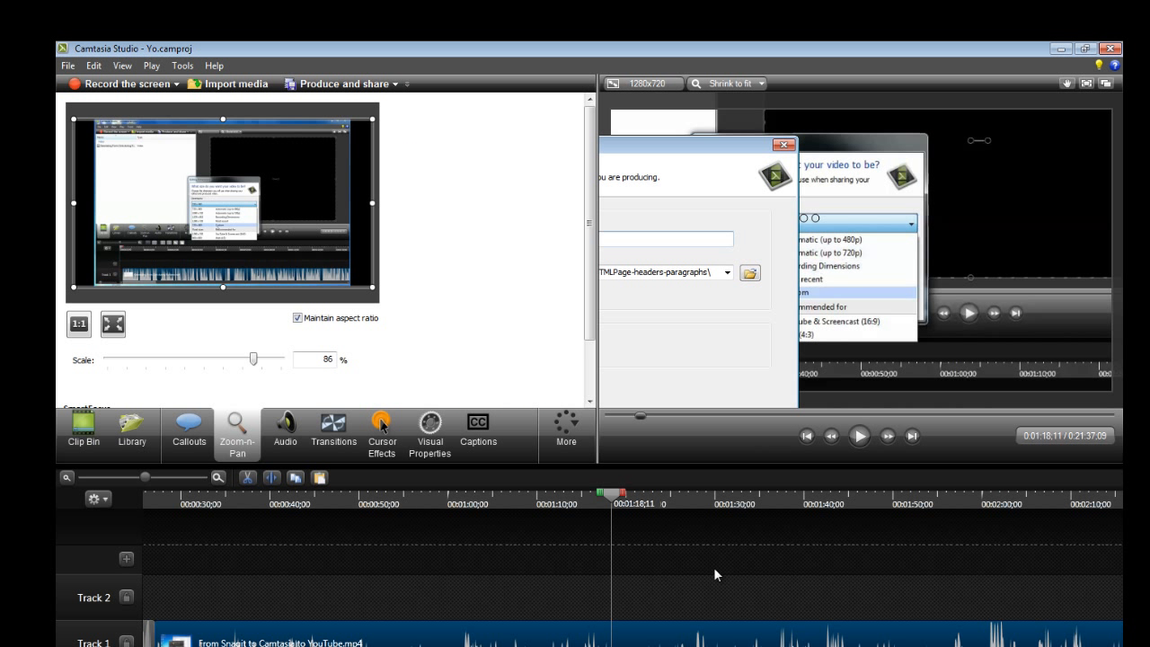